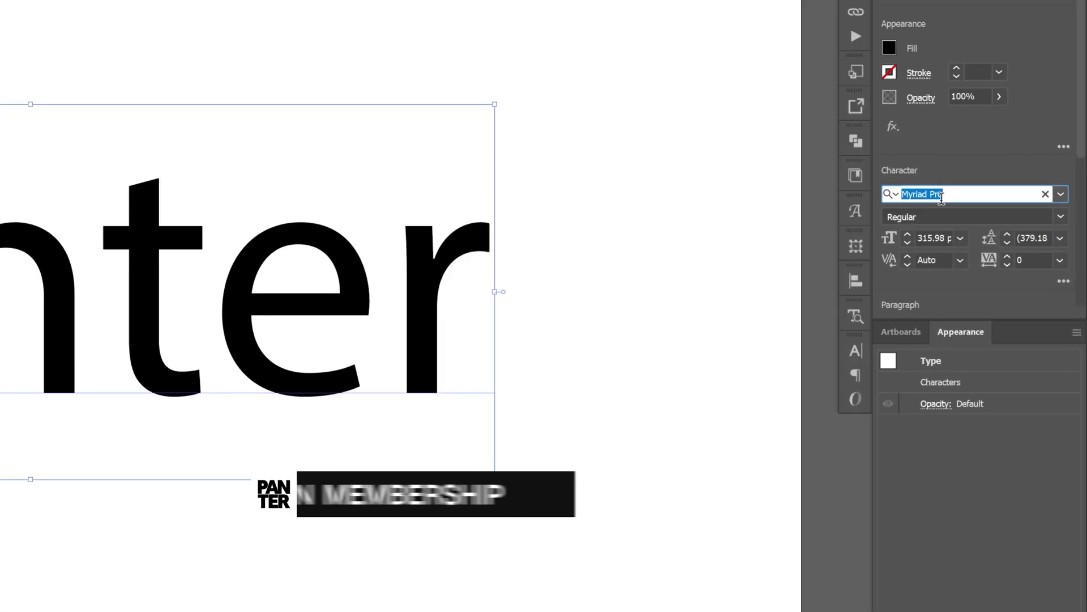
Set the word in Estrella Early with All Caps so it reads PANTER, and shift it left
text(estrell)
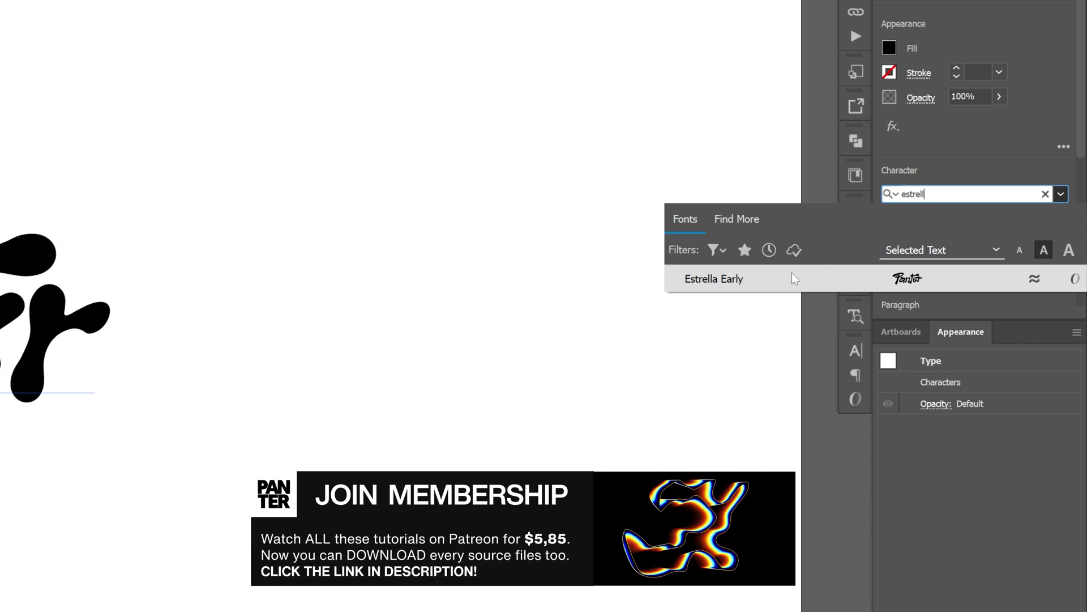
click(792, 273)
key(Escape)
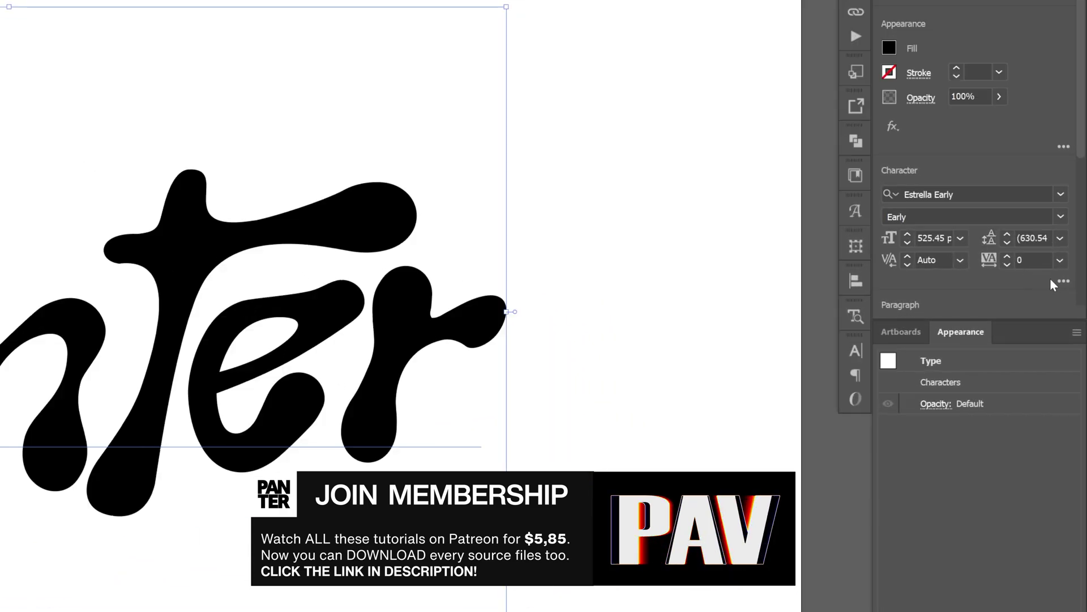
click(1062, 281)
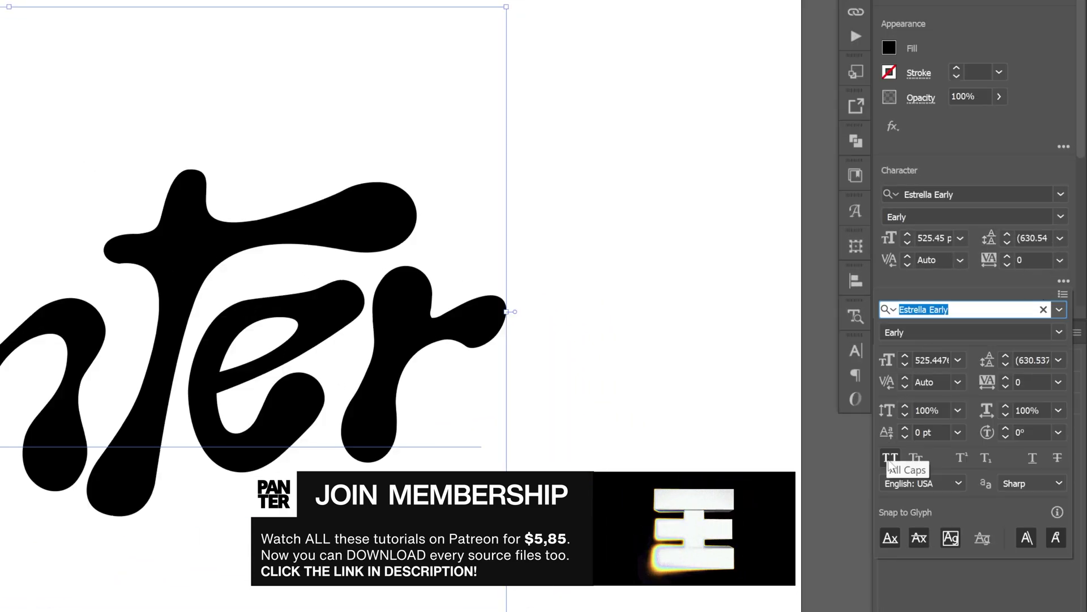
key(Down)
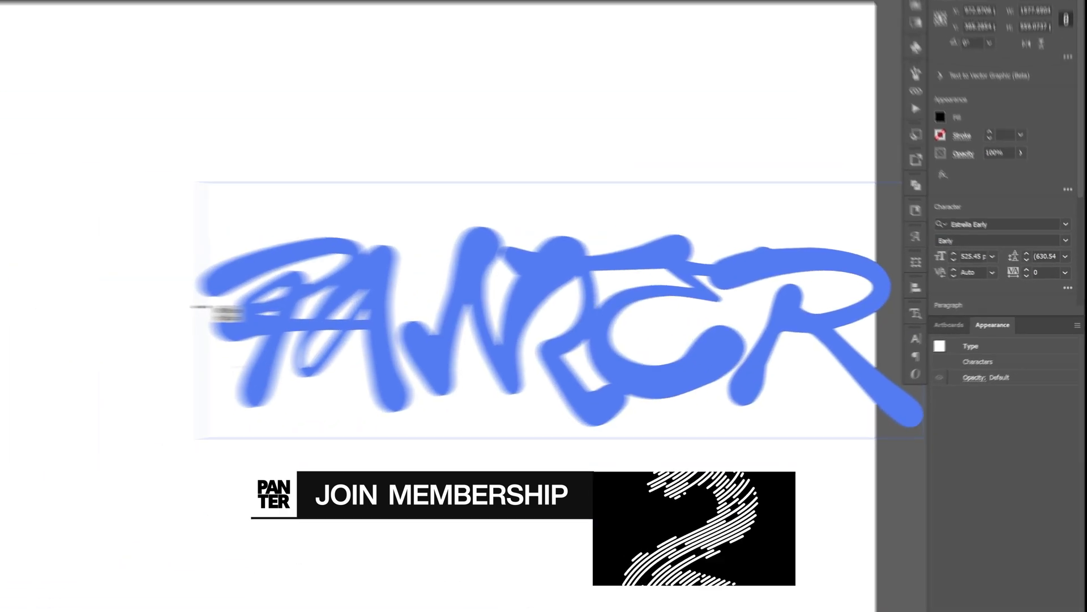
drag(521, 301, 368, 290)
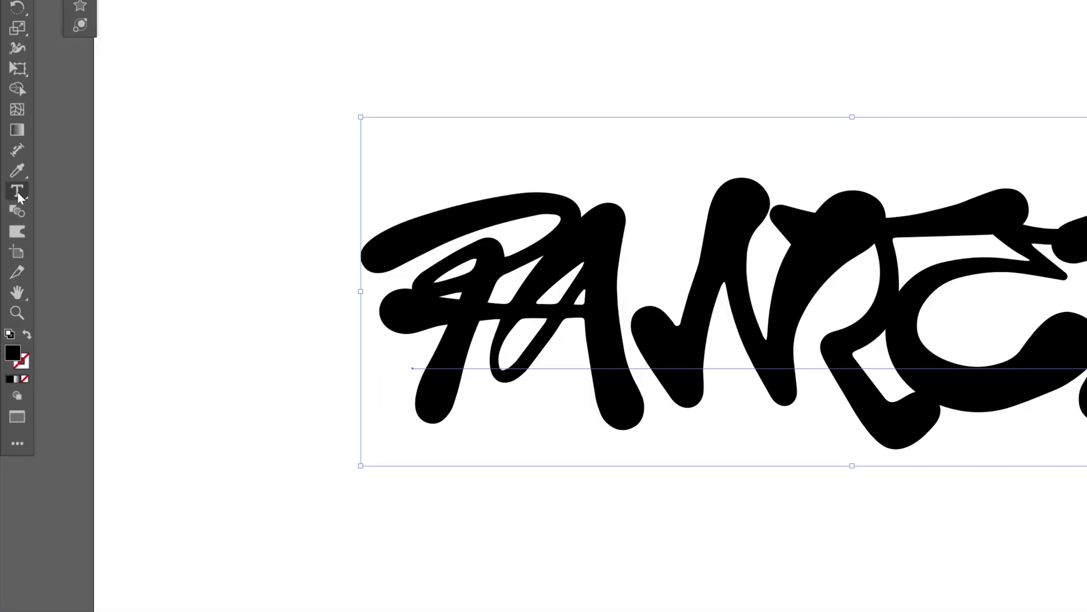
With the Touch Type Tool, move the P down-left and rotate it about 10° counter-clockwise
click(18, 192)
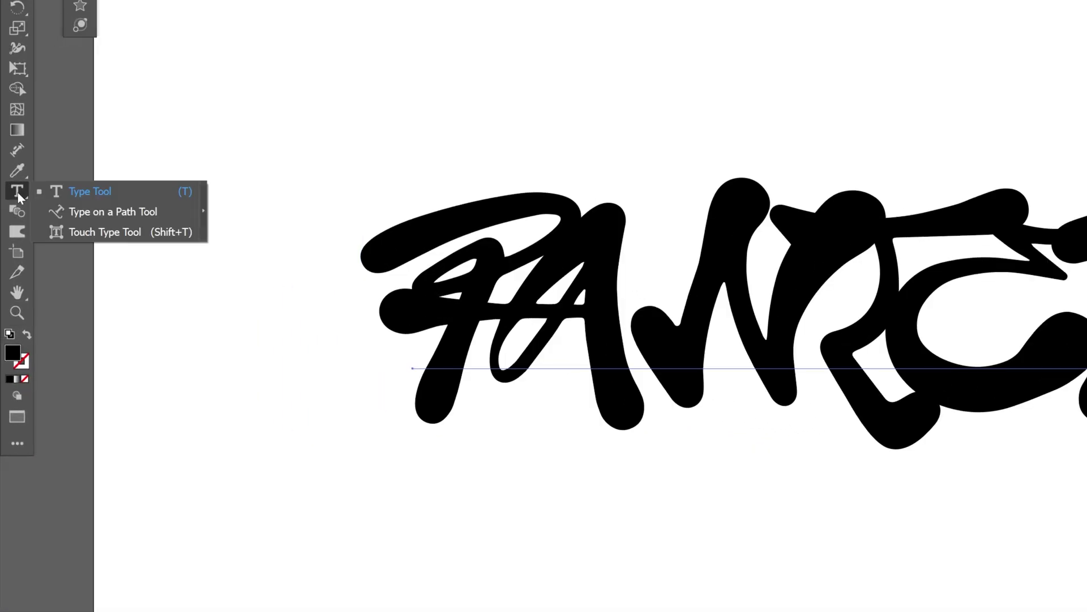
click(113, 238)
click(620, 267)
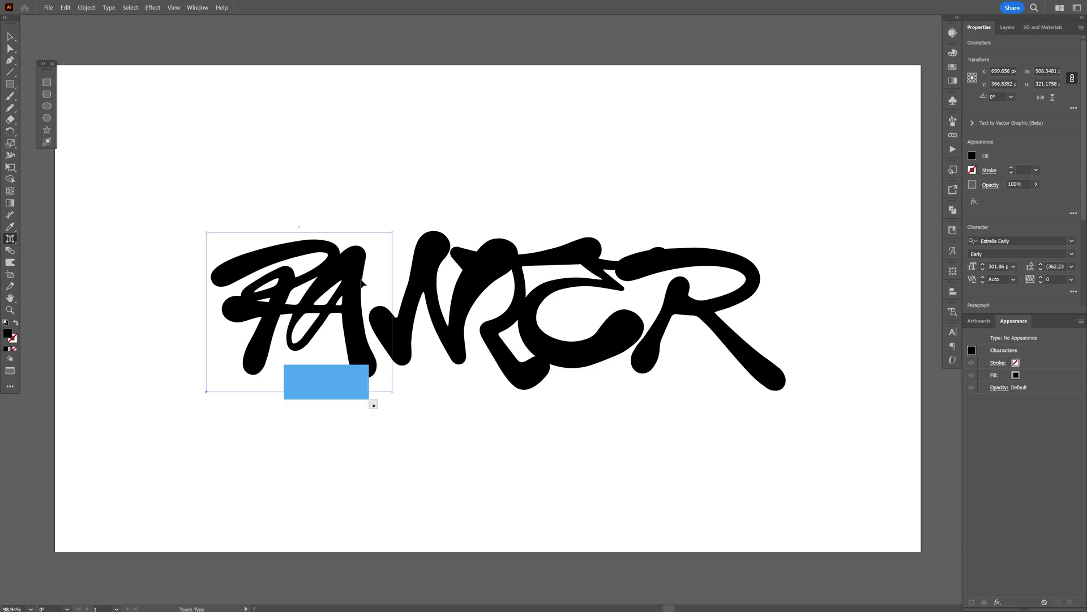
drag(354, 295, 346, 317)
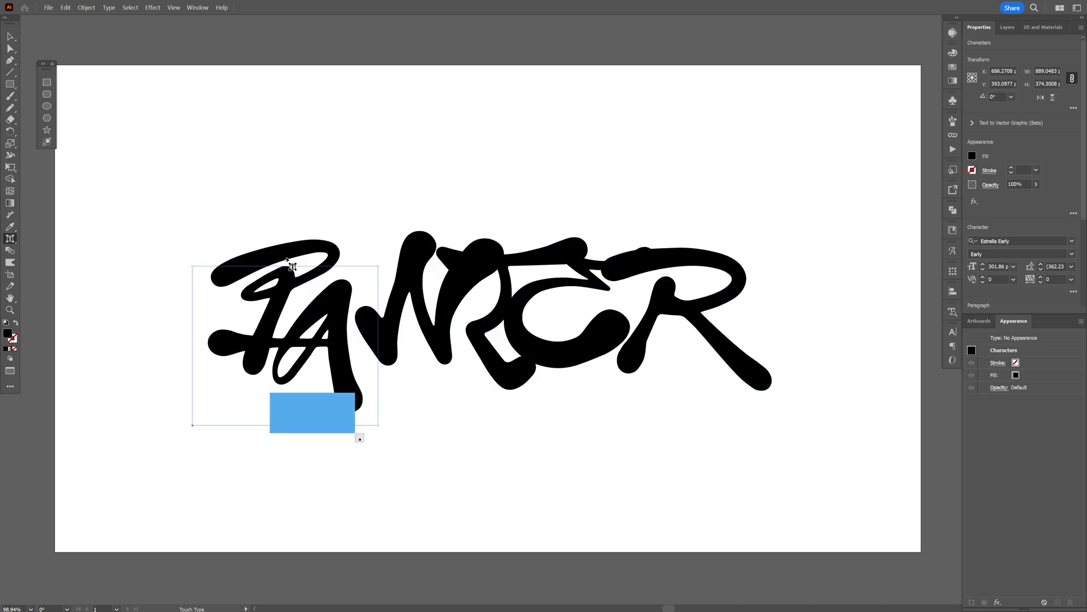
drag(285, 260, 369, 287)
Raise the N's baseline and rotate it about 20° counter-clockwise, then return to Selection
click(388, 324)
drag(389, 205, 357, 196)
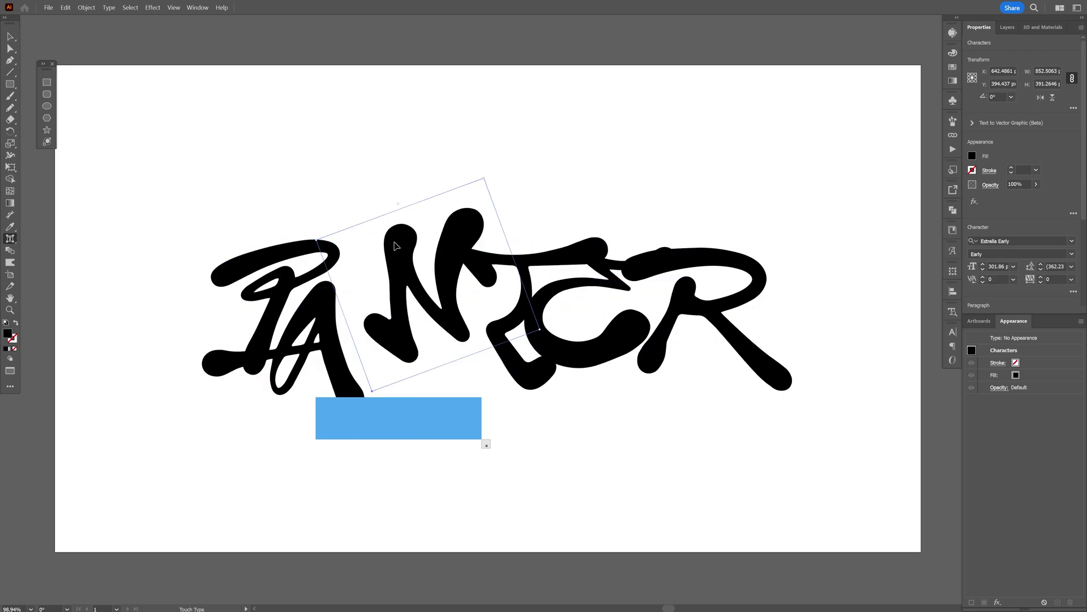
key(v)
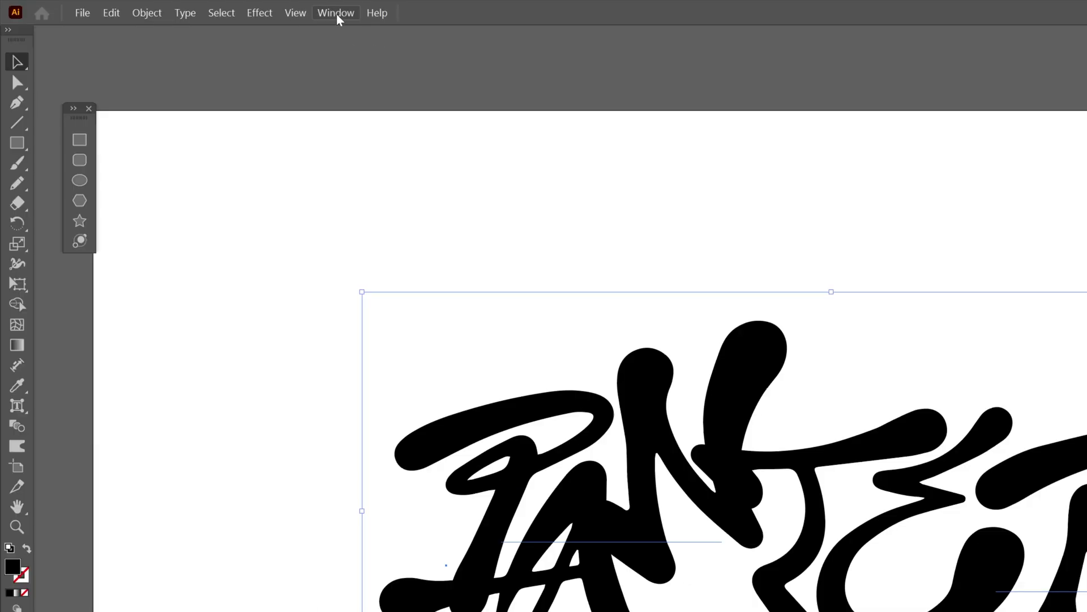
Add a new fill in the Appearance panel with a black-to-white gradient at a 90° angle
click(336, 13)
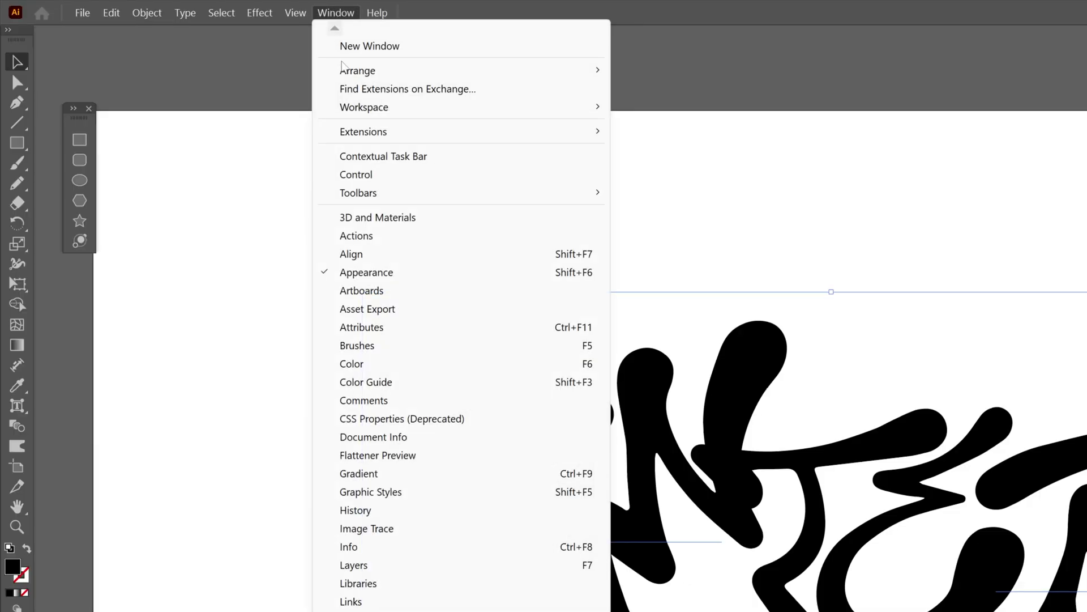
click(413, 279)
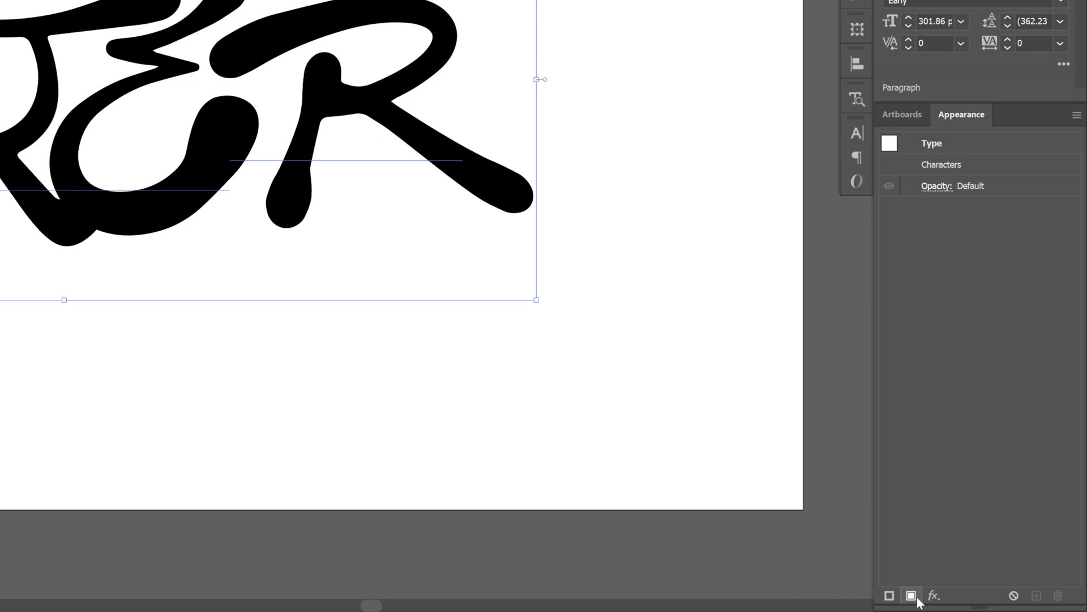
click(911, 596)
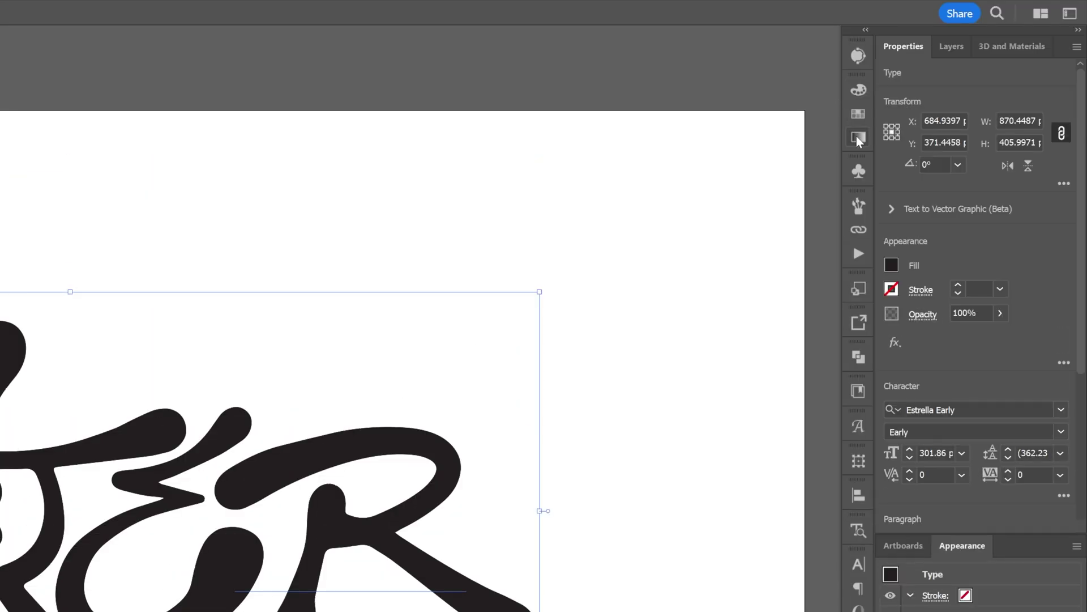
click(858, 137)
click(740, 212)
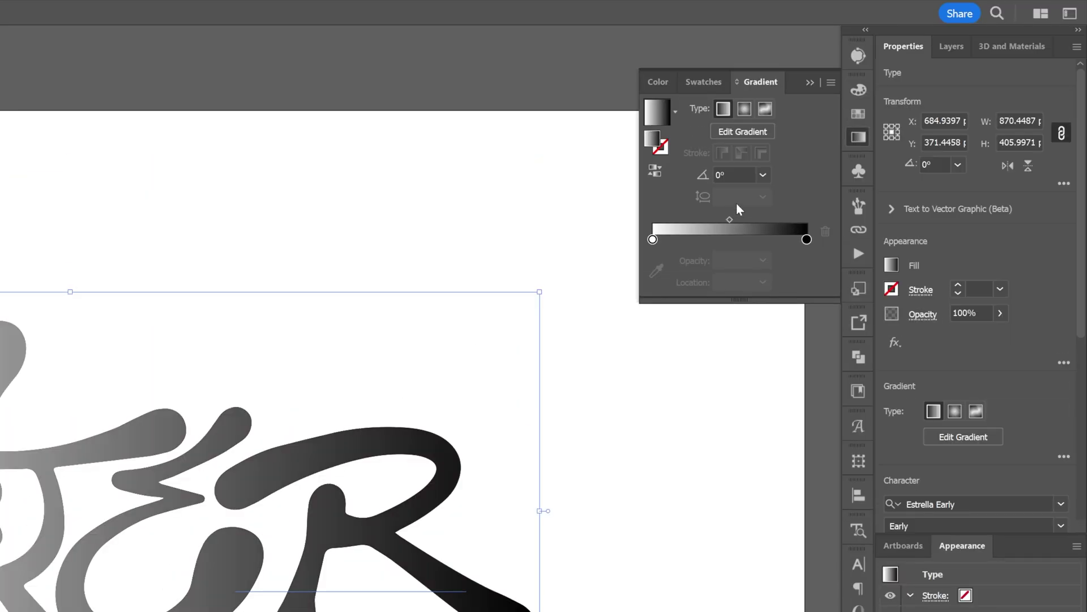
click(741, 170)
text(90)
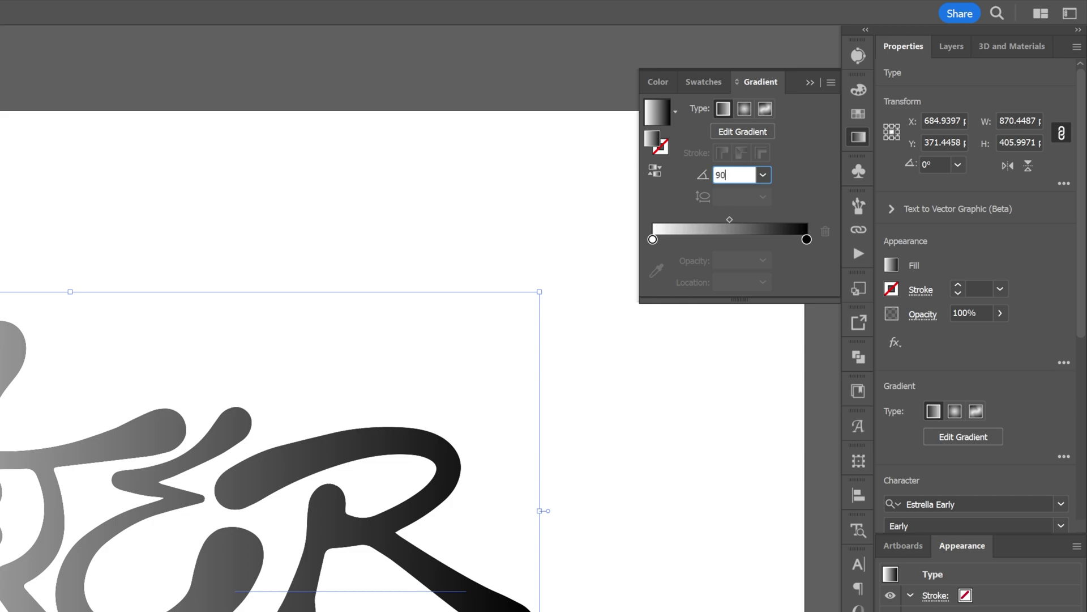
key(Return)
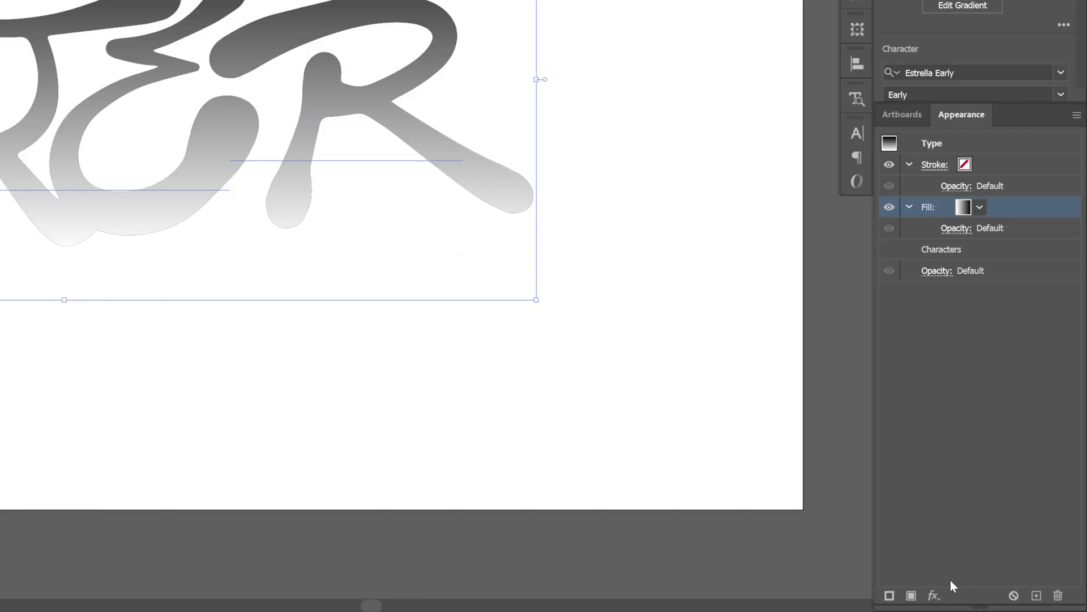
Rasterize the gradient fill at Grayscale, High (300 ppi), keeping a transparent background
click(934, 596)
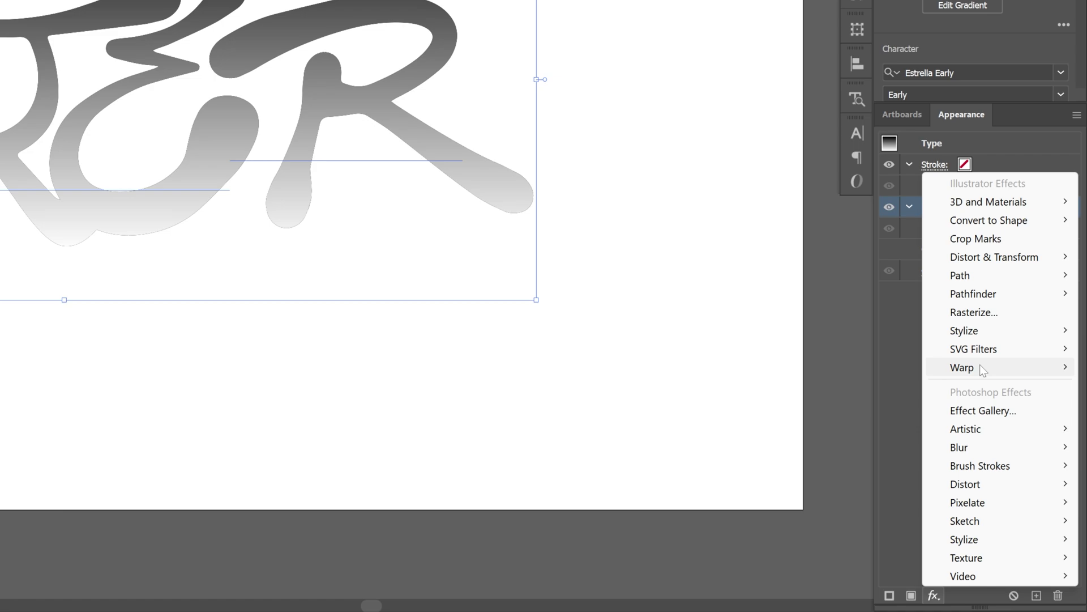
click(975, 312)
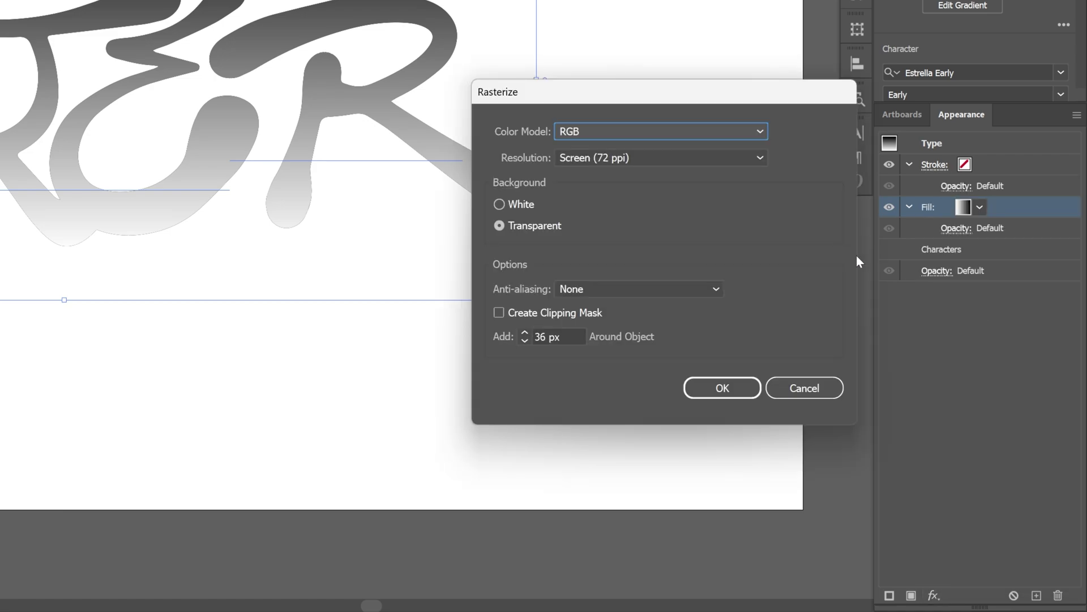
click(587, 132)
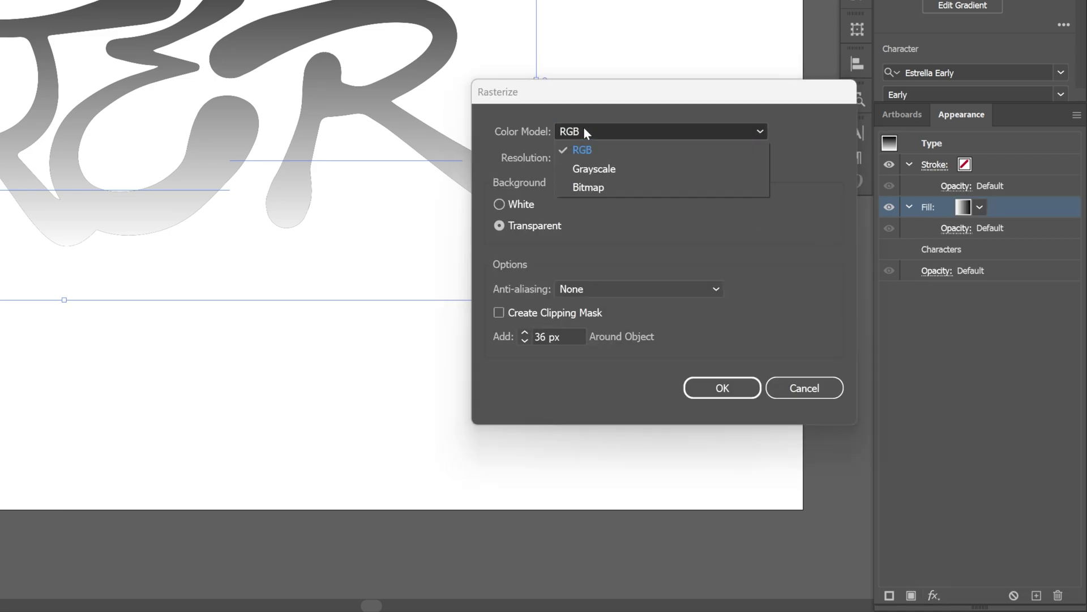
click(604, 167)
click(604, 157)
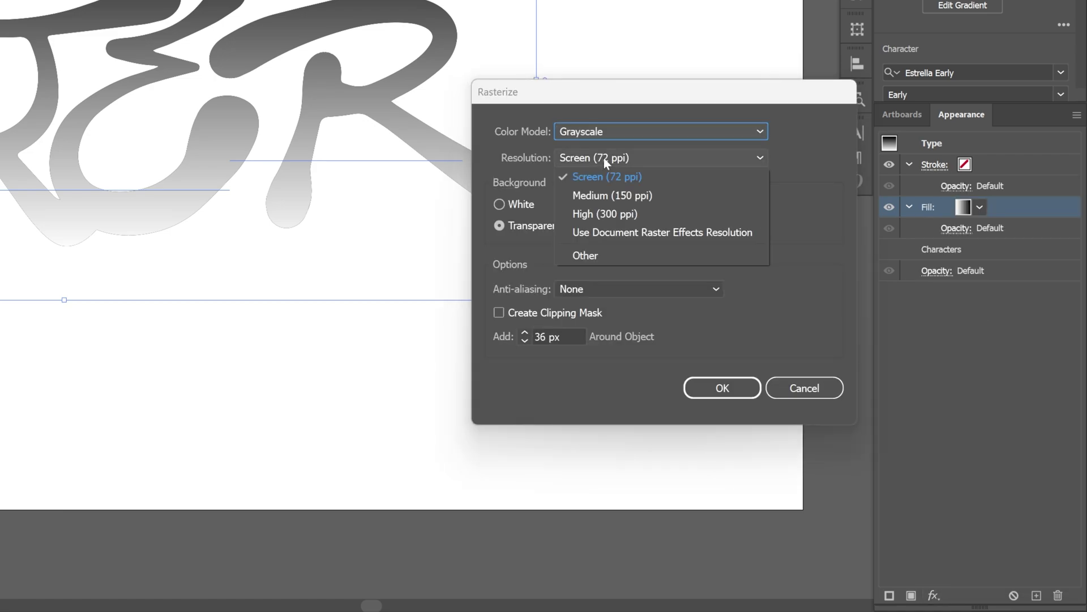
click(612, 214)
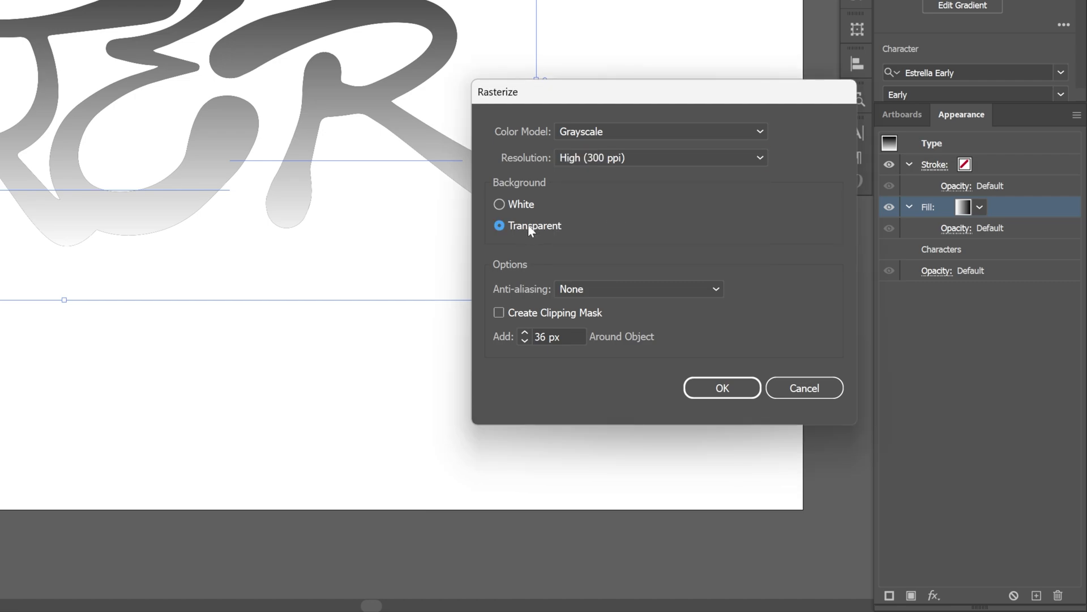
click(722, 388)
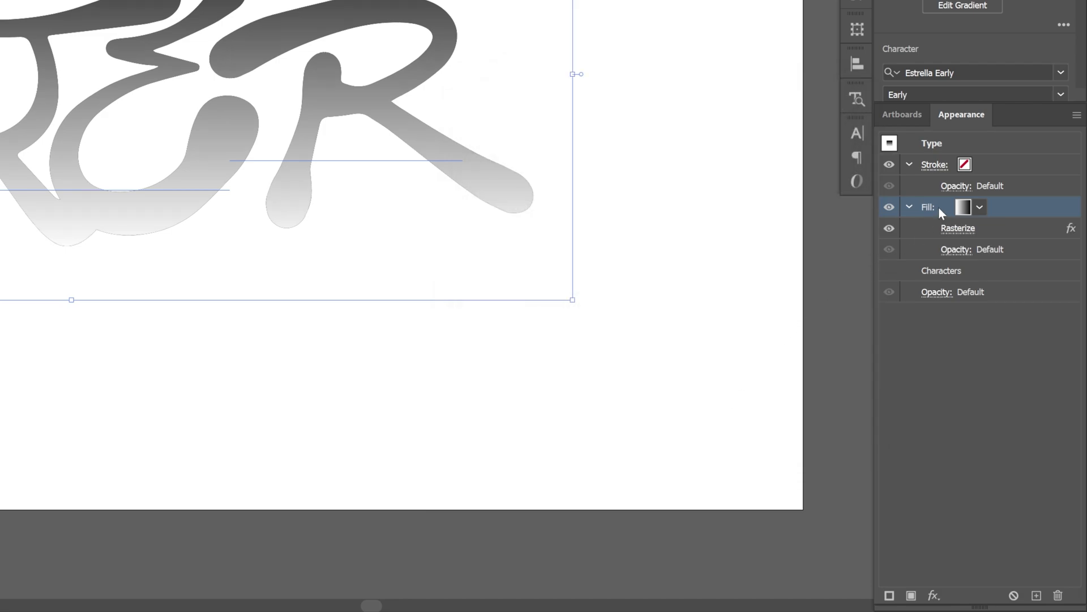
Apply Pixelate > Color Halftone with Max. Radius 15 and channel angles 45, 0, 0, 45
click(934, 595)
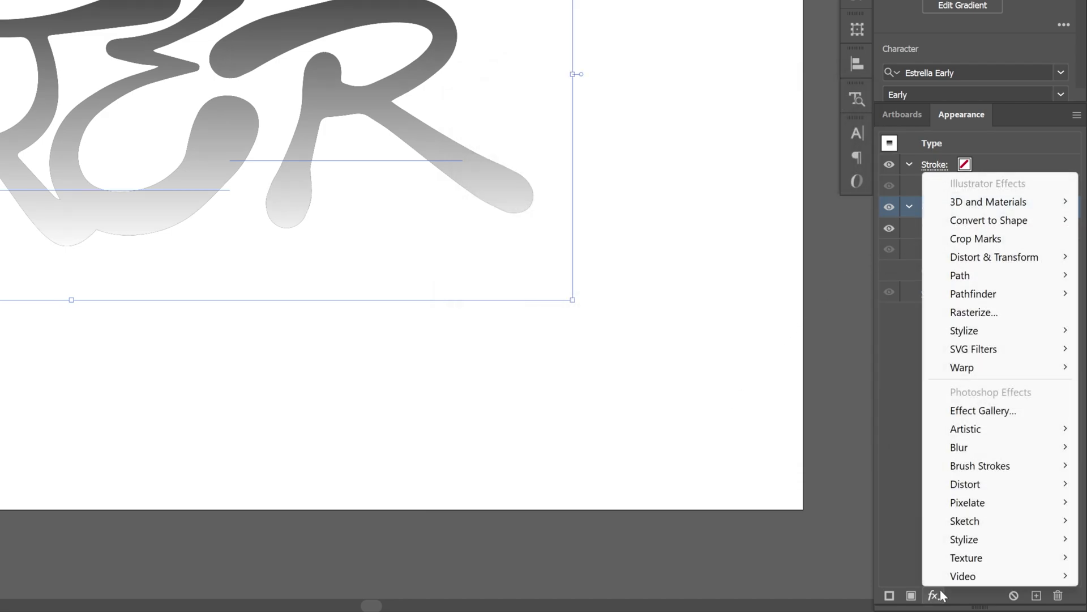
mouse_move(974, 502)
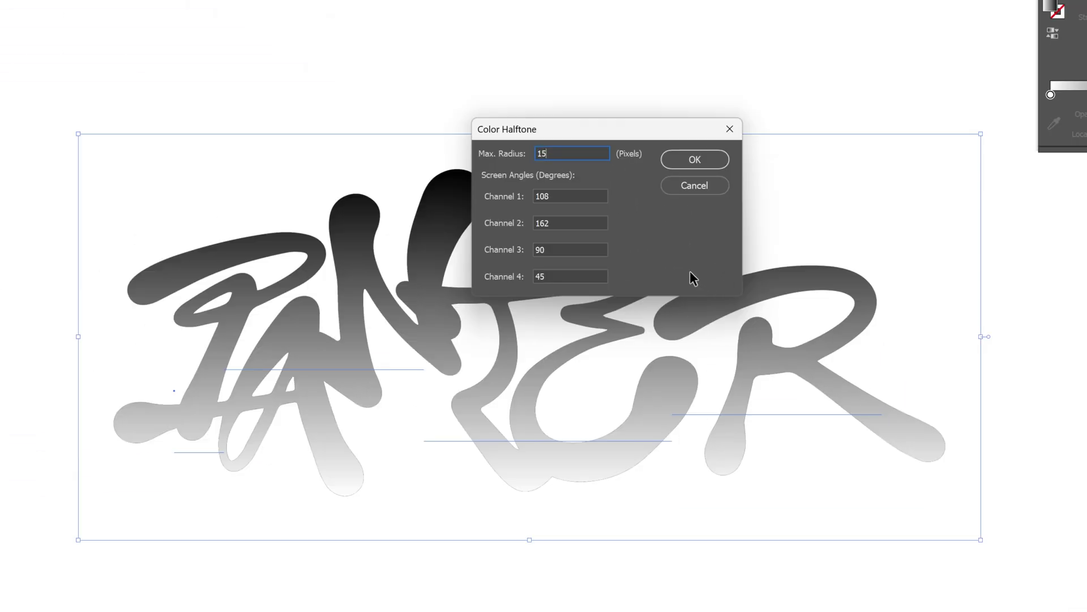
click(510, 199)
key(Tab)
text(0)
click(480, 251)
text(0)
click(517, 276)
text(0)
click(685, 160)
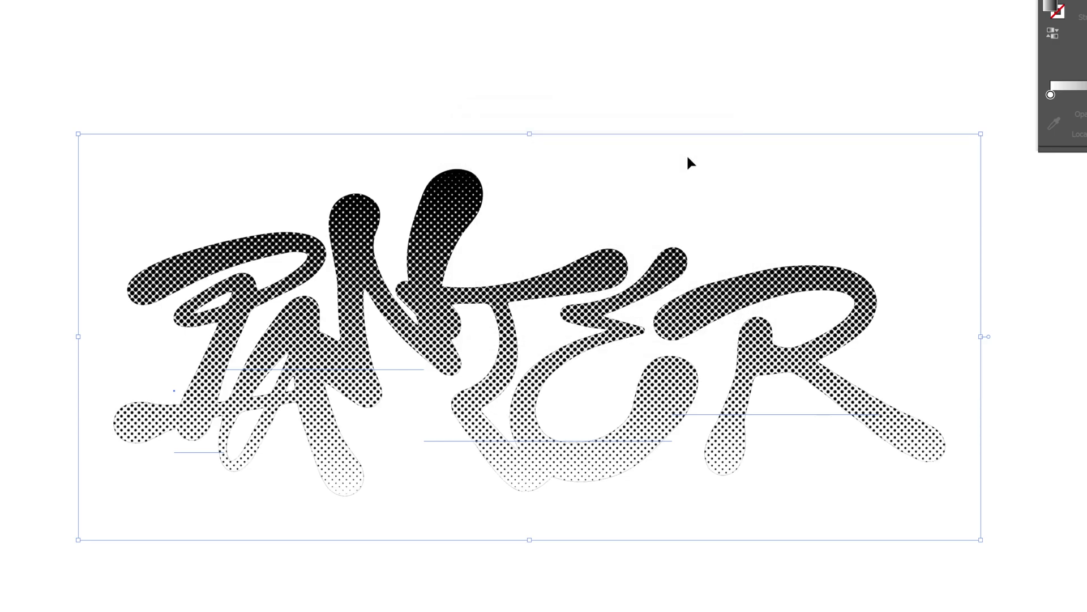
Switch the Rasterize effect's background to White and bring the whole PANTER artwork into view
scroll(513, 141, up, 3)
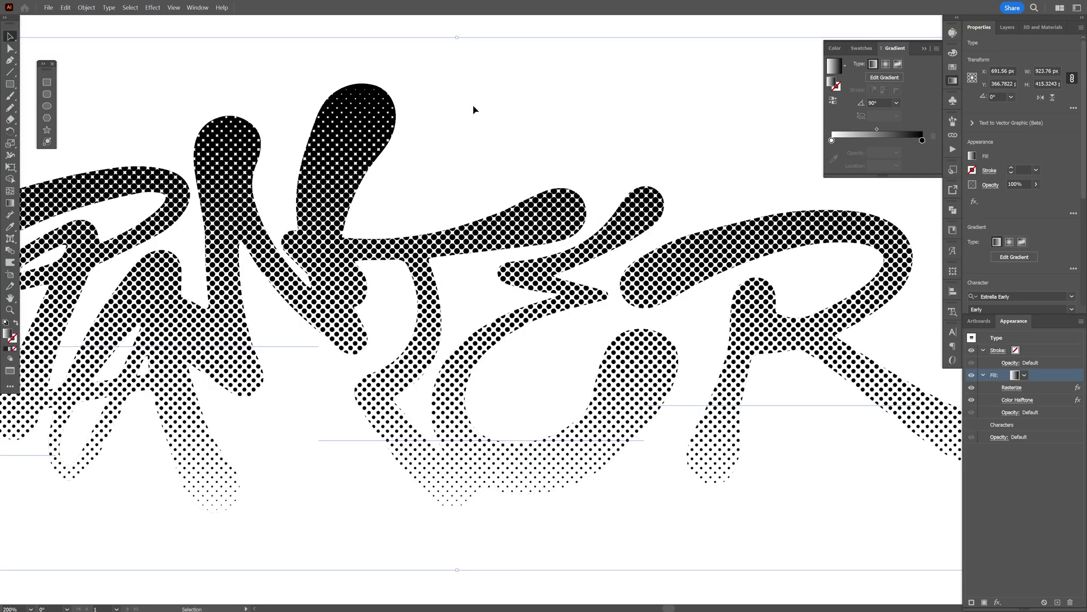
scroll(473, 109, up, 4)
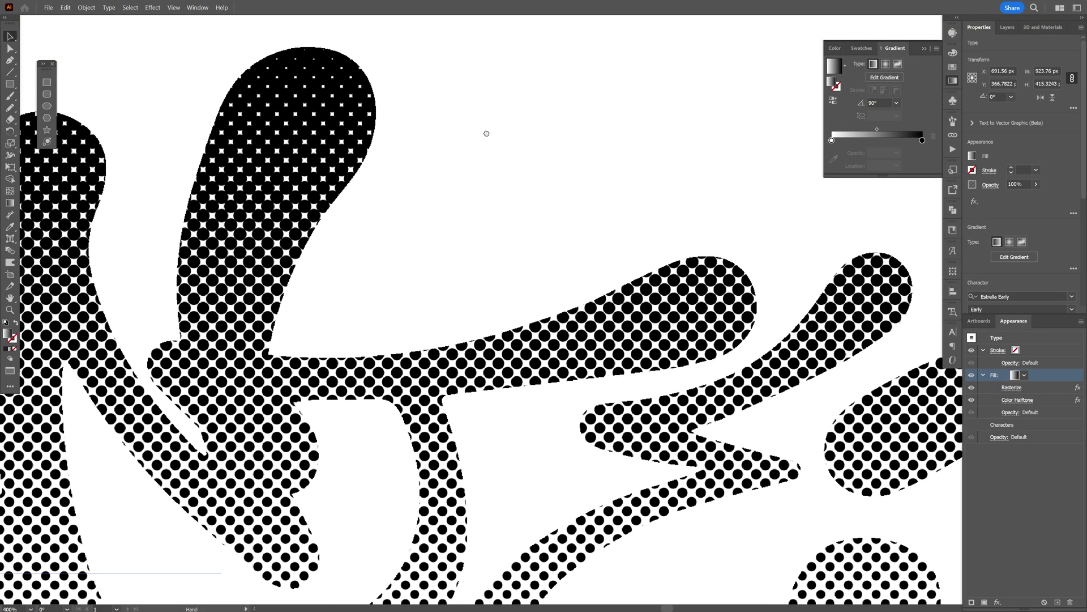
scroll(465, 99, down, 1)
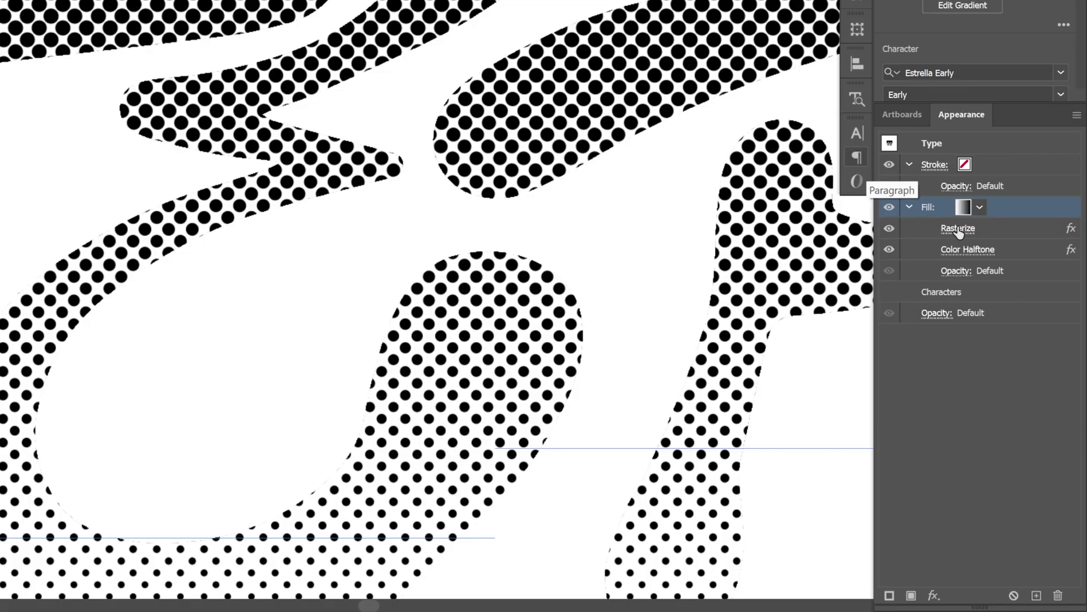
click(958, 228)
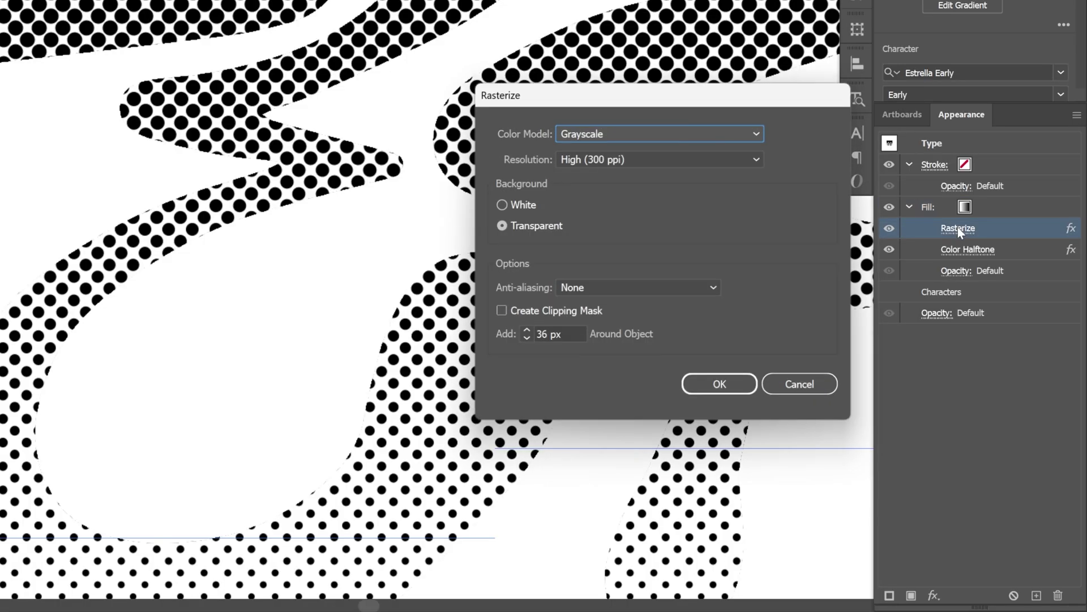
click(521, 206)
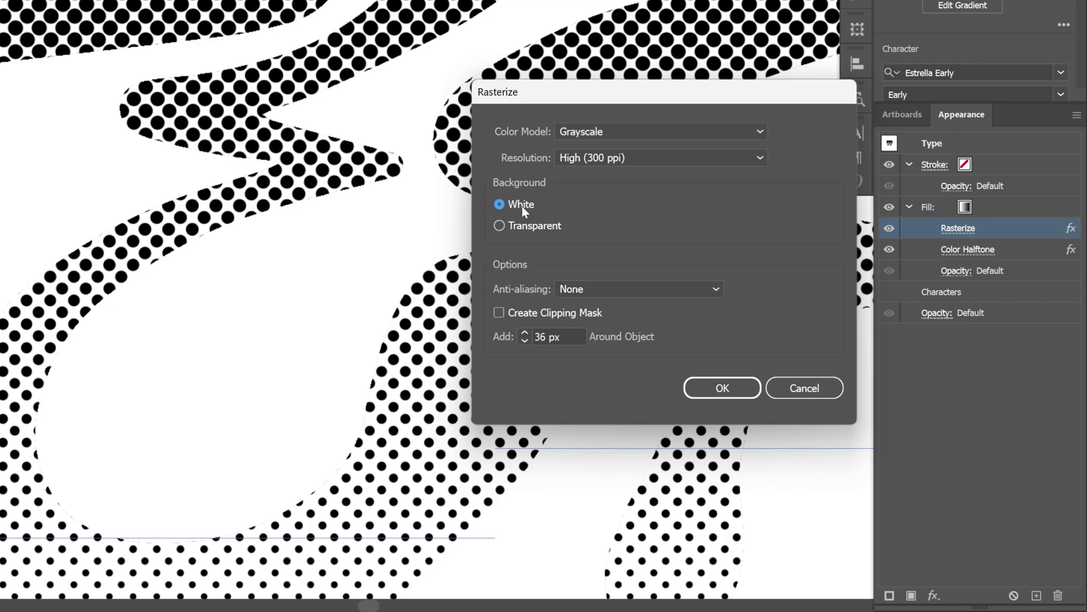
click(722, 388)
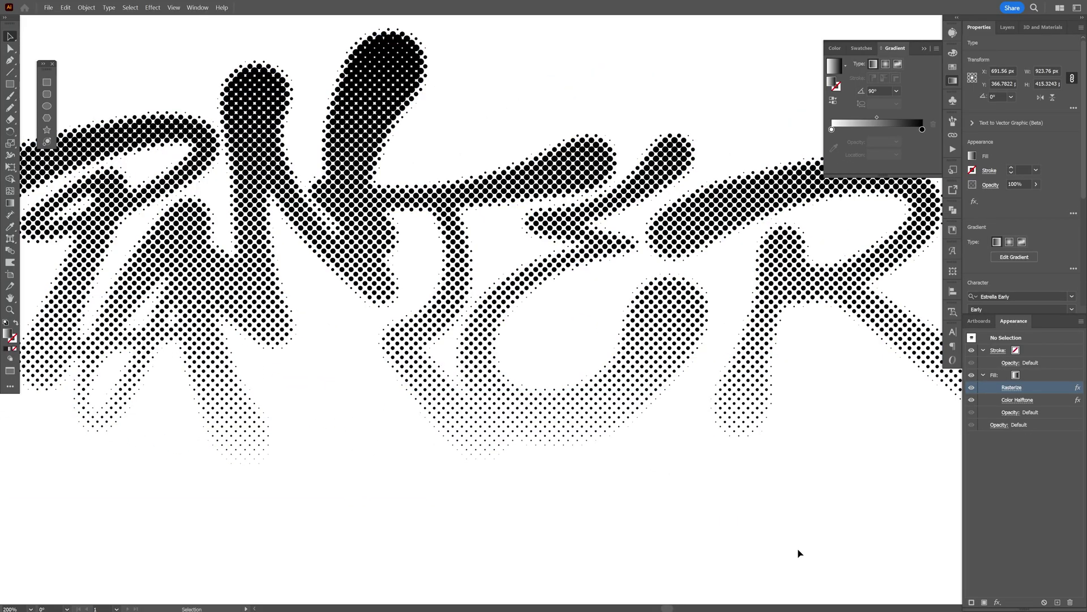
scroll(799, 553, down, 1)
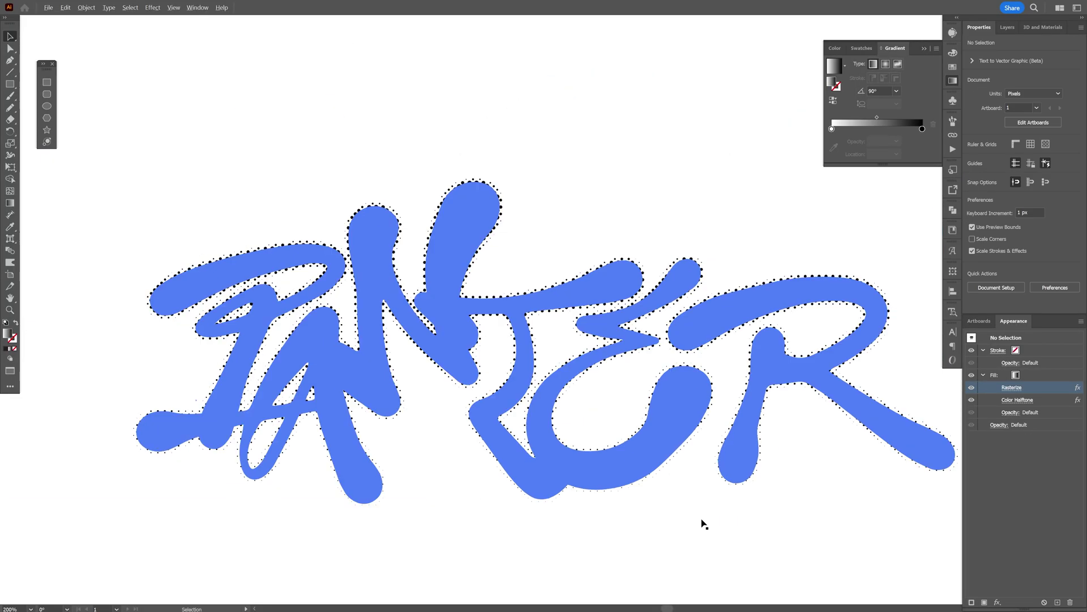
drag(701, 522, 529, 324)
scroll(698, 454, down, 1)
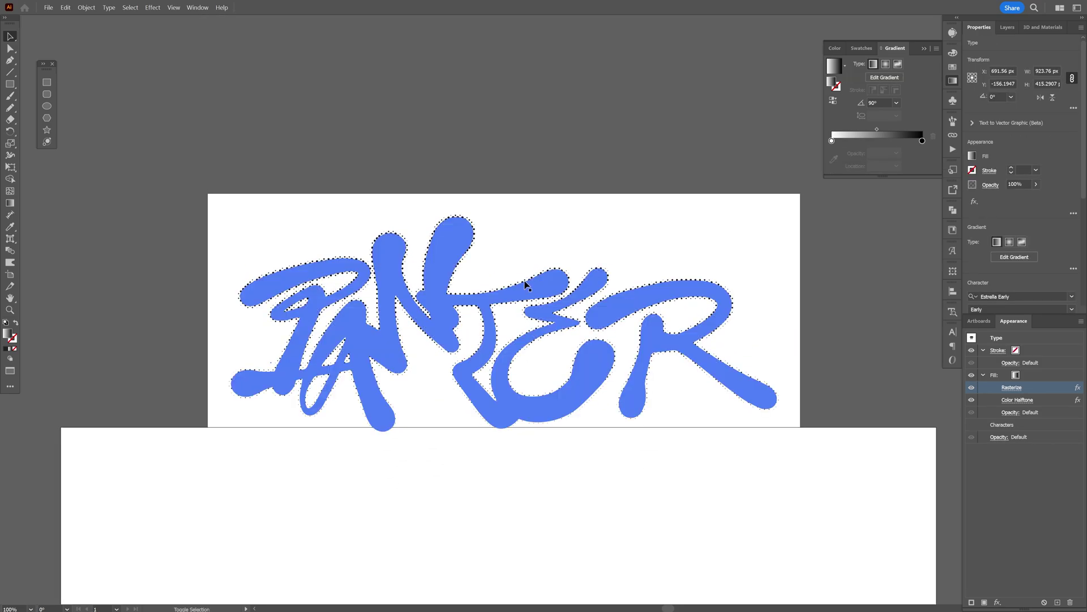
scroll(529, 314, up, 1)
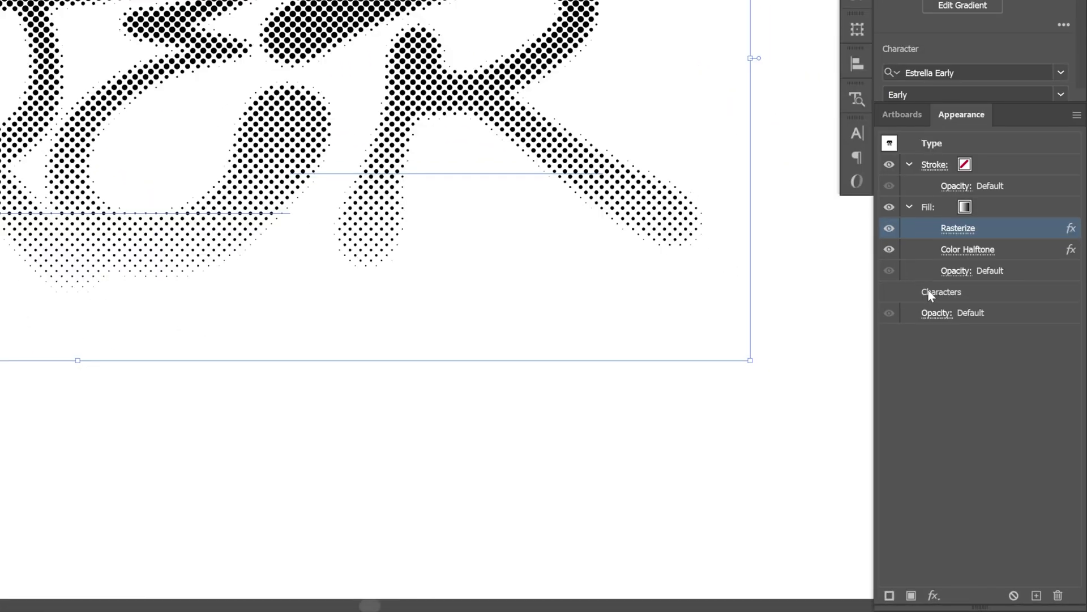
Add a second fill to the whole text object and colour it red
click(965, 292)
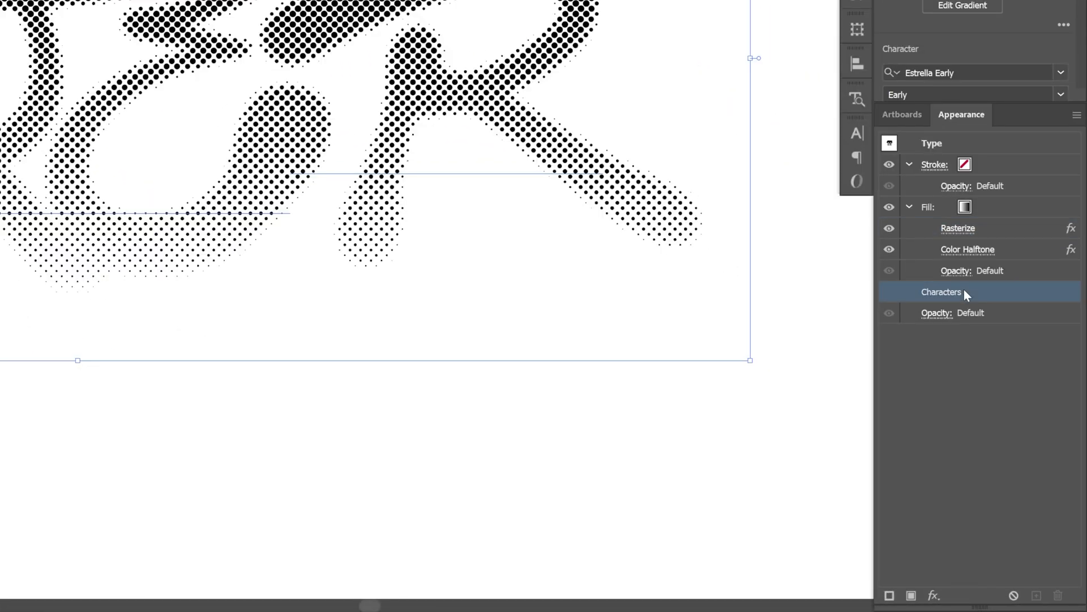
click(912, 595)
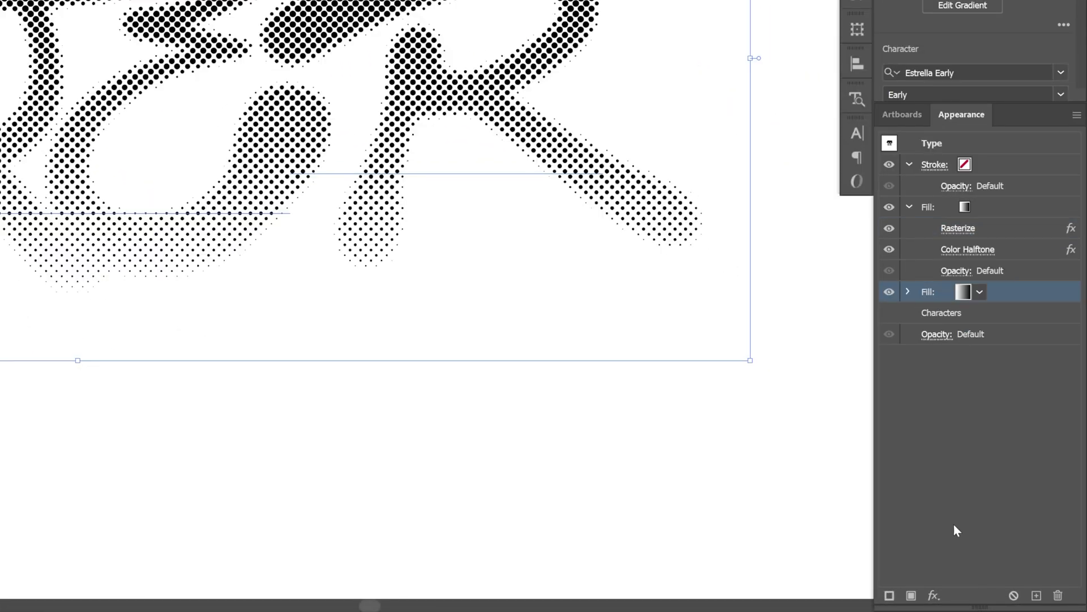
click(980, 292)
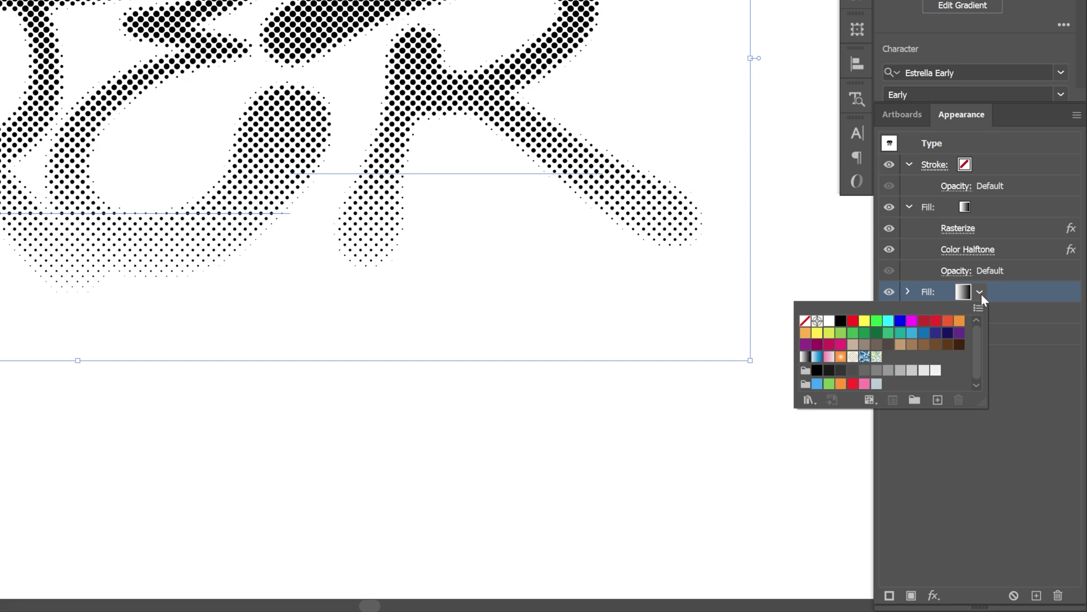
click(937, 322)
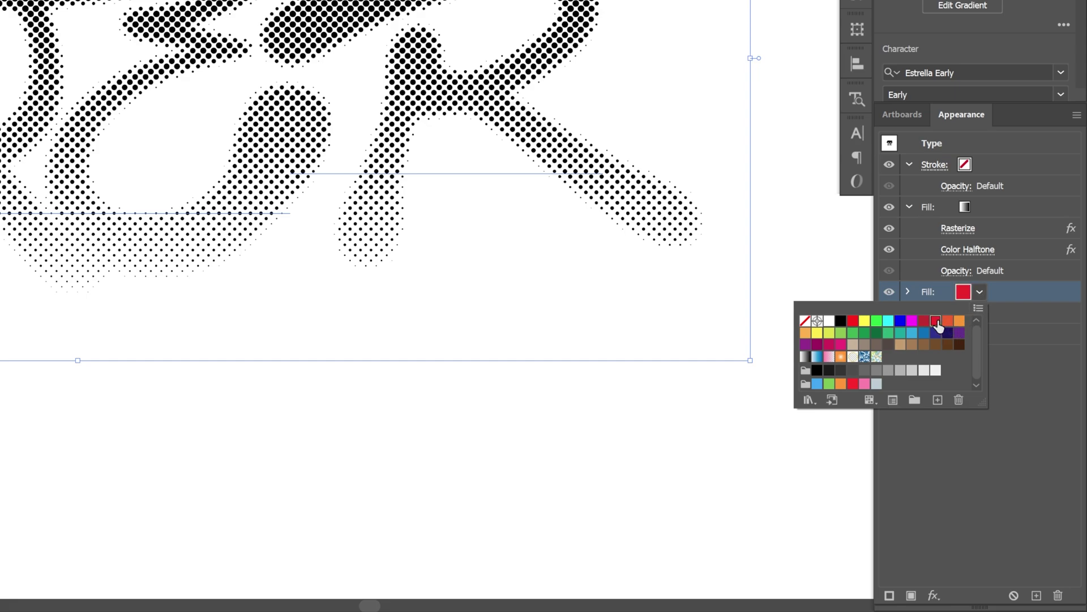
Convert the red fill to a Rectangle shape with 20 px extra width and 18 px extra height
click(938, 593)
mouse_move(992, 224)
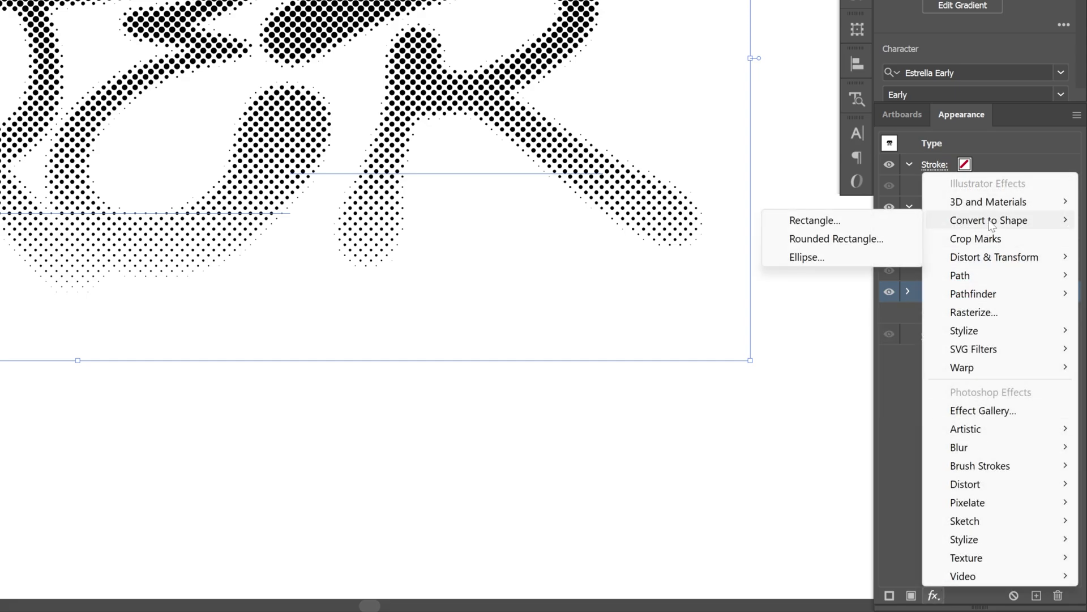
click(874, 220)
click(887, 258)
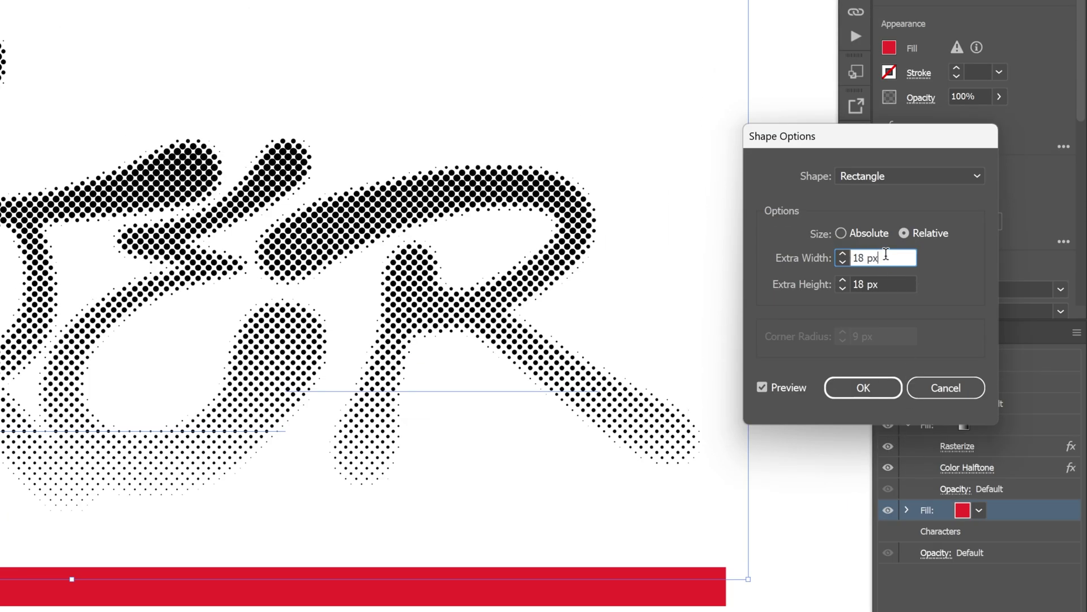
key(Up)
key(Up)
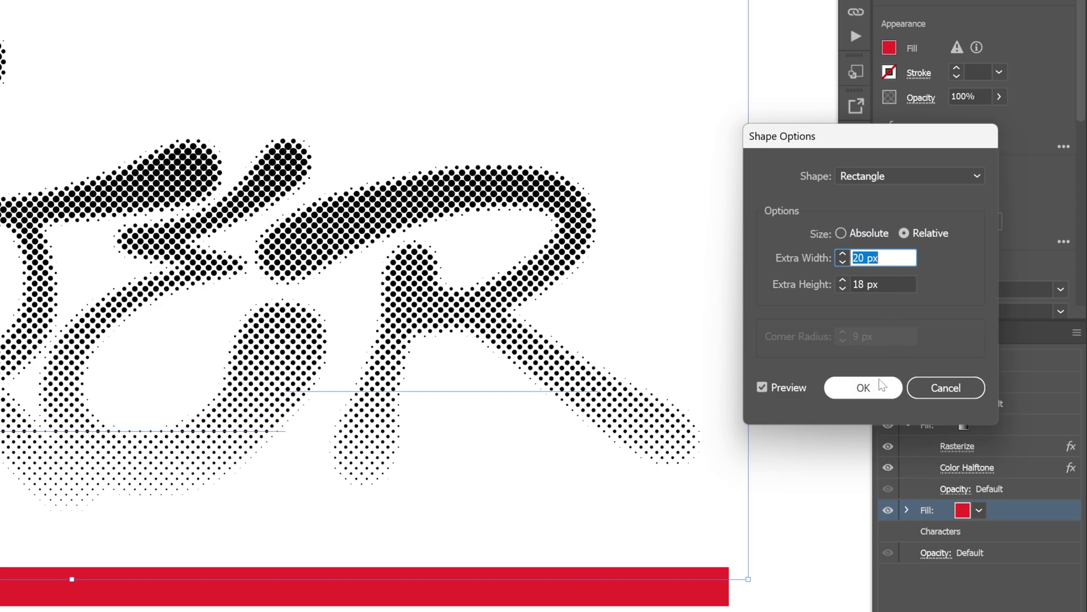
click(863, 388)
click(931, 427)
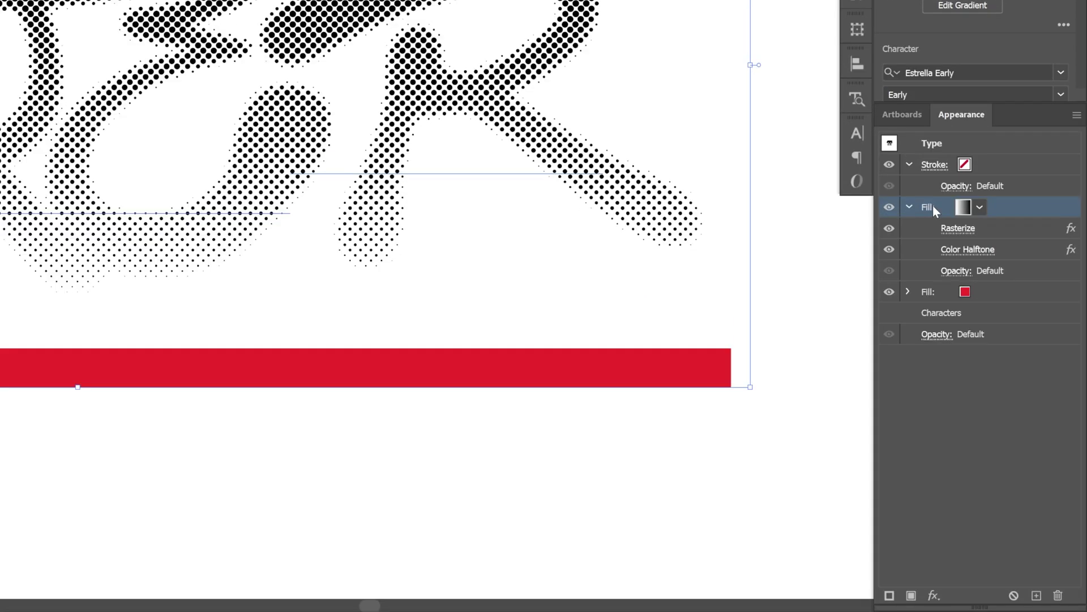
Set the halftone gradient fill's opacity blend mode to Screen
click(964, 273)
click(844, 304)
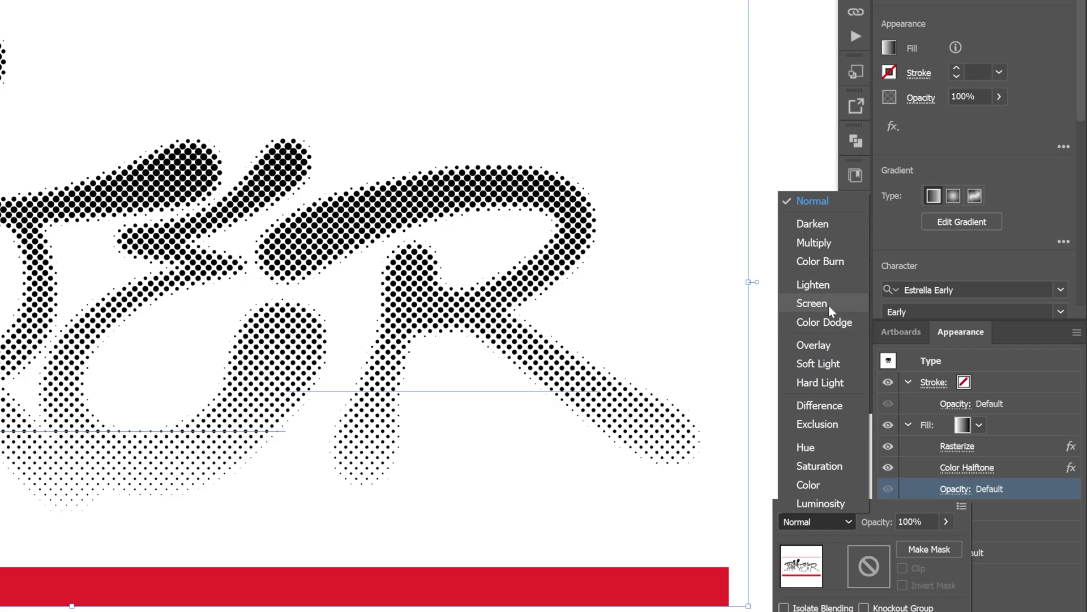
click(828, 305)
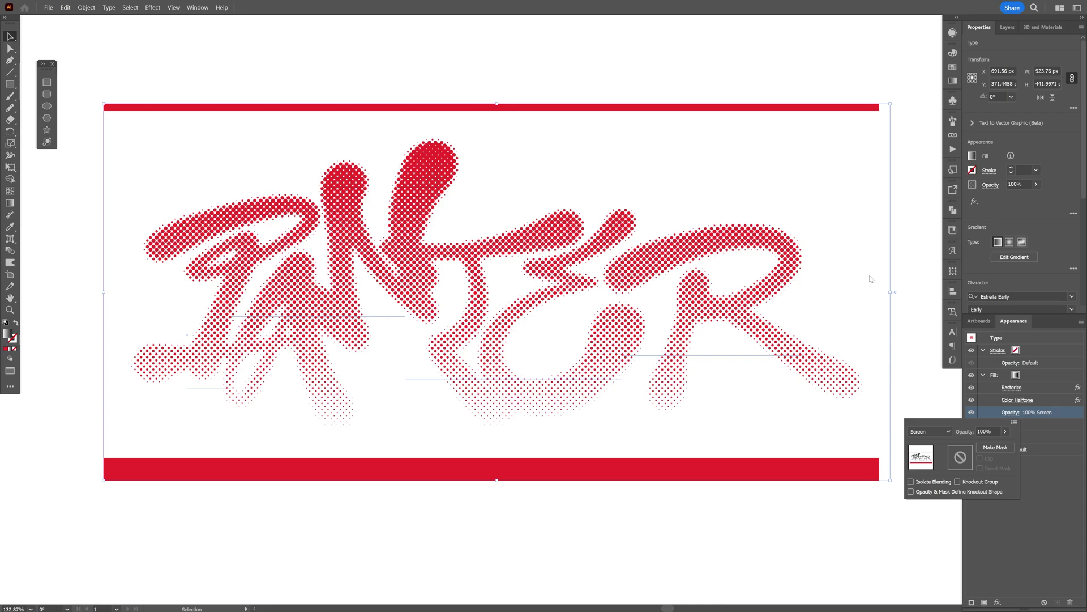
key(Escape)
Recolour the red fill with an orange-red swatch
click(1023, 429)
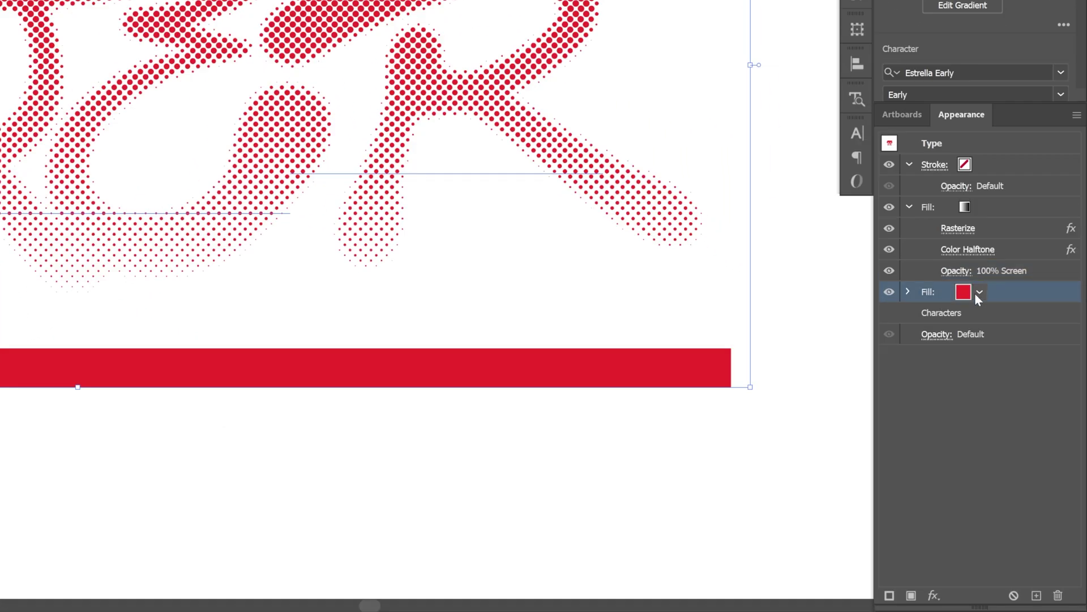
click(980, 292)
click(946, 322)
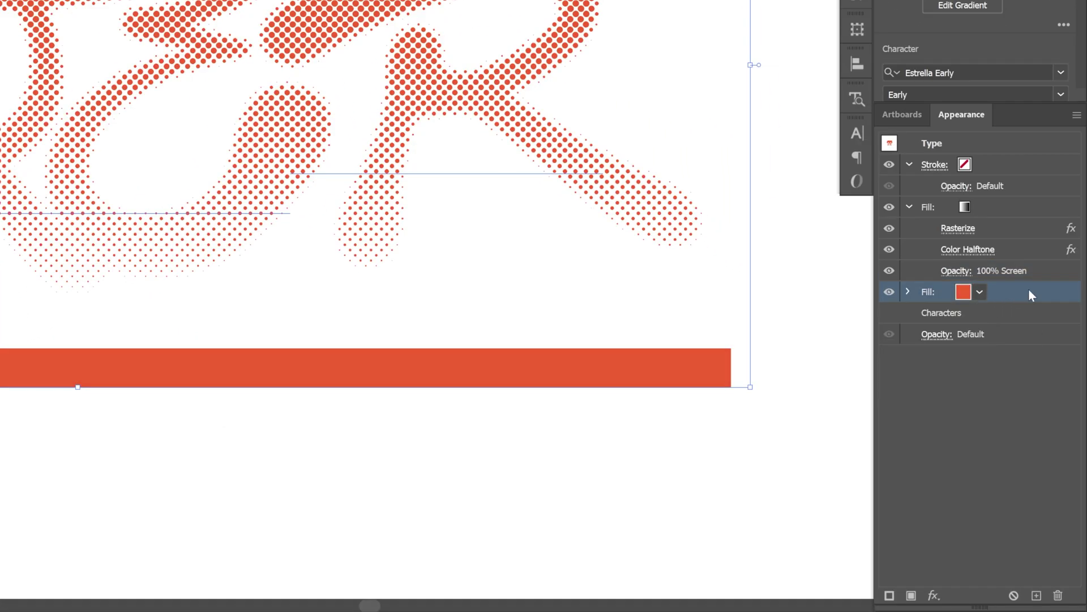
Add a Distort & Transform > Transform effect moving the fill 1 px horizontally and slightly upward
click(934, 595)
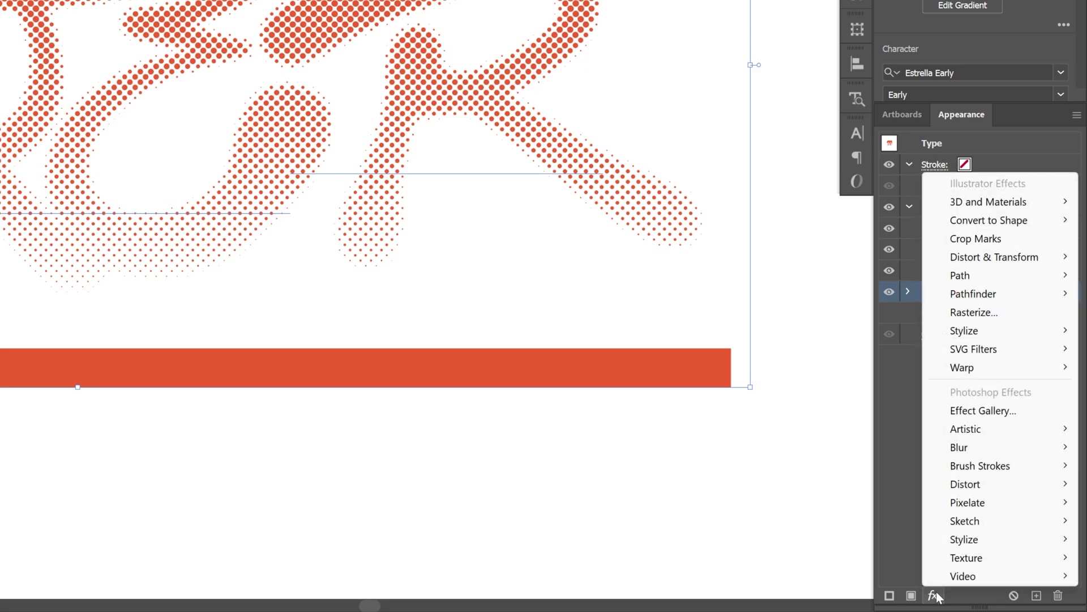
mouse_move(1003, 260)
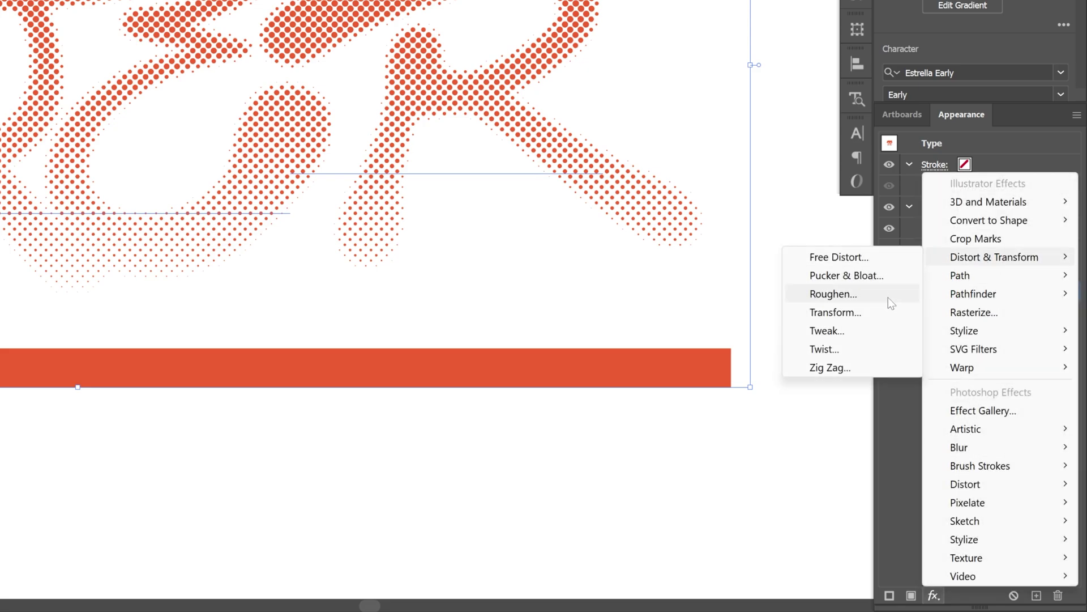
click(880, 312)
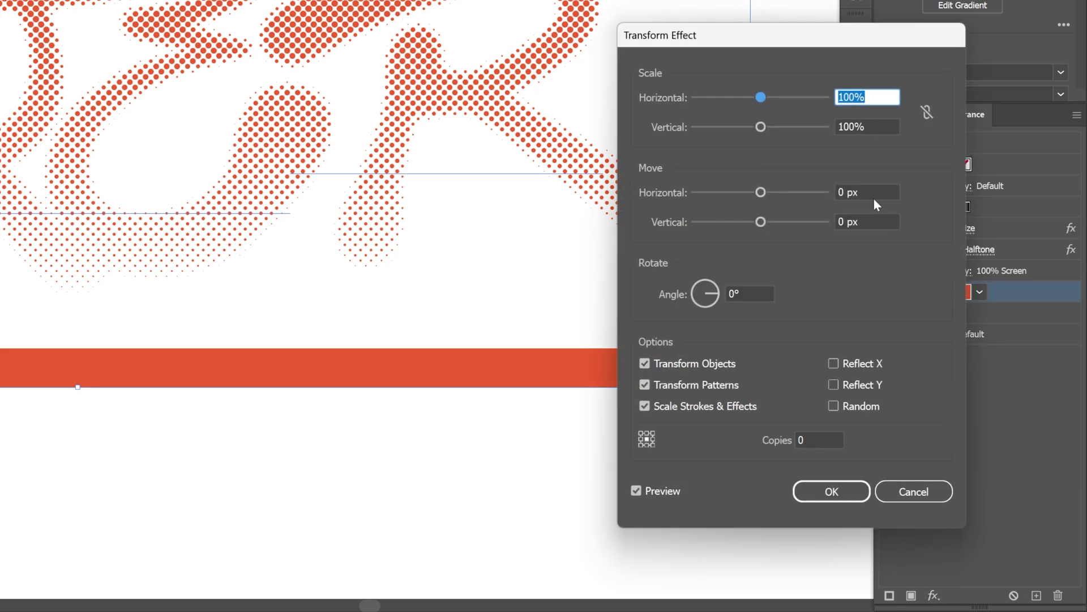
click(875, 193)
triple_click(875, 192)
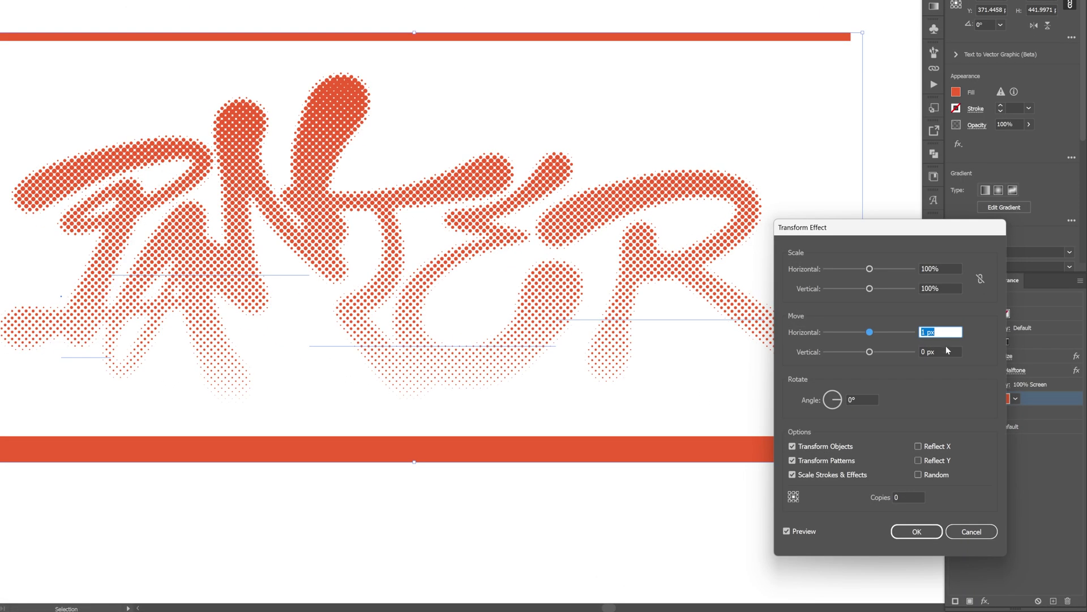
triple_click(900, 272)
key(Down)
key(Down)
key(Down)
key(Down)
key(Down)
key(Down)
key(Down)
key(Down)
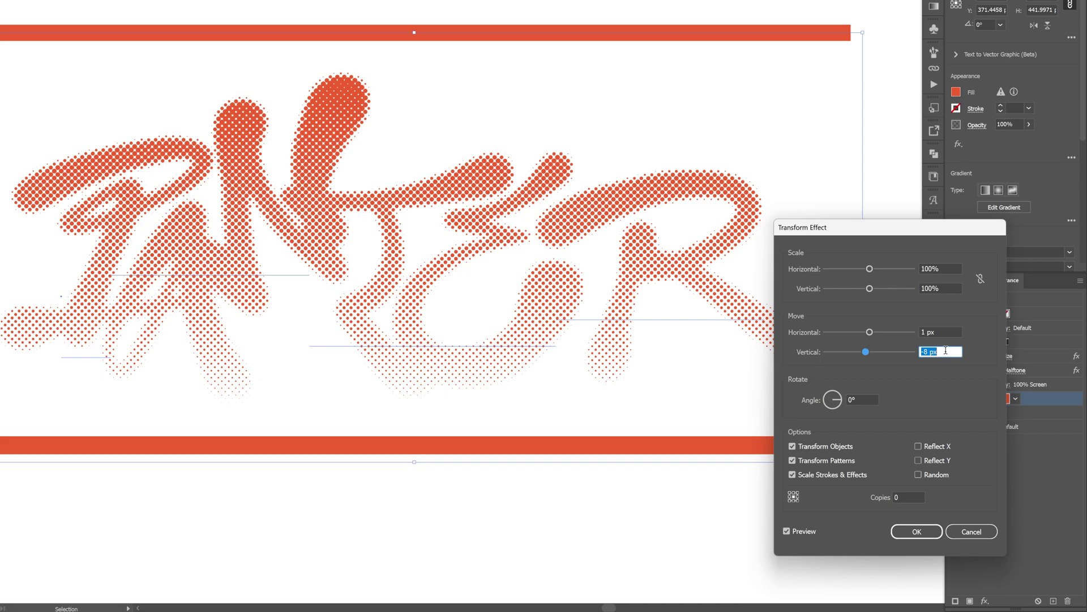
Confirm the Transform, then resize the Rectangle to 16 px extra width and -6 px extra height
click(912, 531)
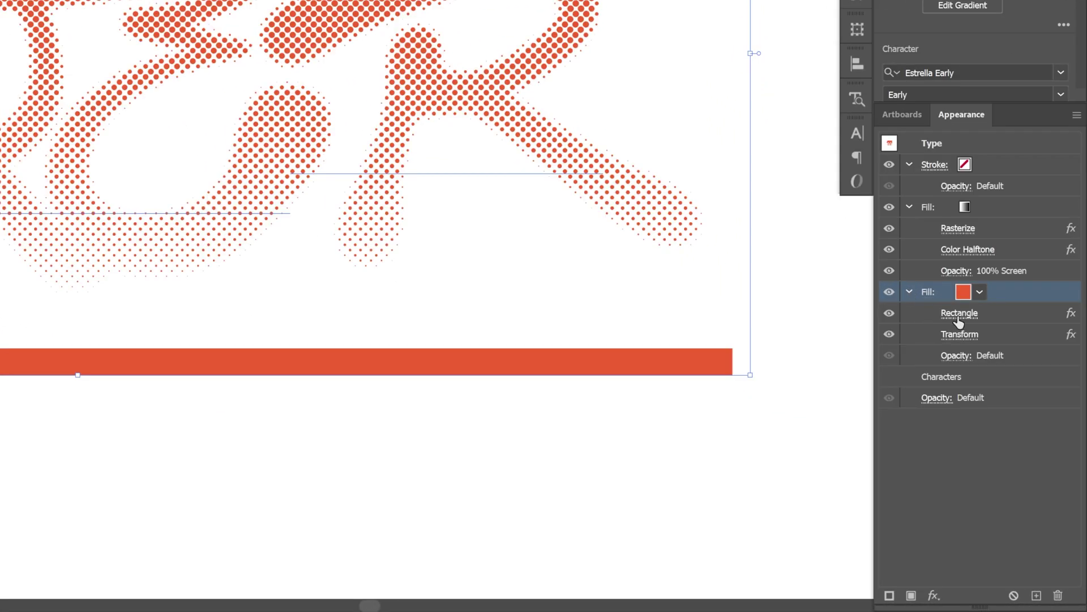
click(966, 314)
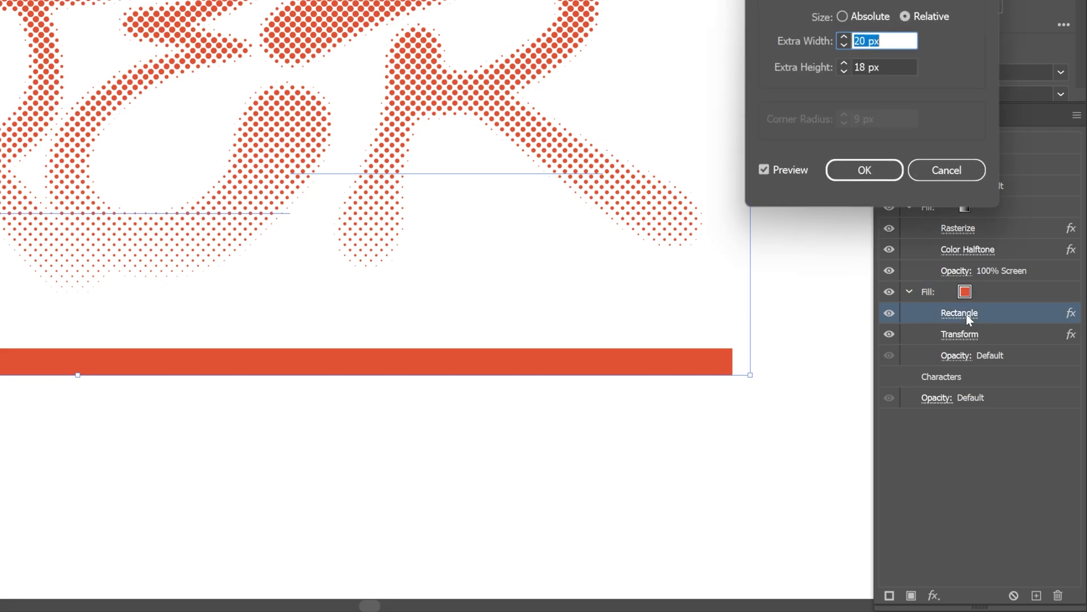
click(881, 278)
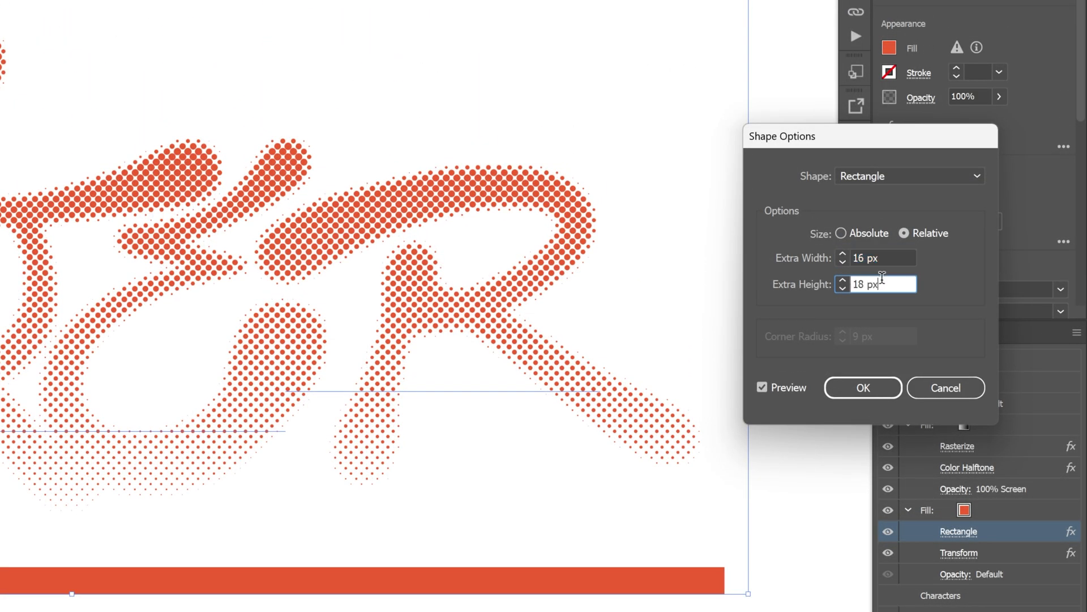
key(Down)
key(Down)
key(Down)
key(Down)
key(Down)
key(Down)
key(Down)
key(Down)
key(Down)
key(Down)
key(Down)
key(Down)
key(Down)
key(Down)
key(Down)
key(Down)
key(Down)
key(Down)
key(Down)
key(Down)
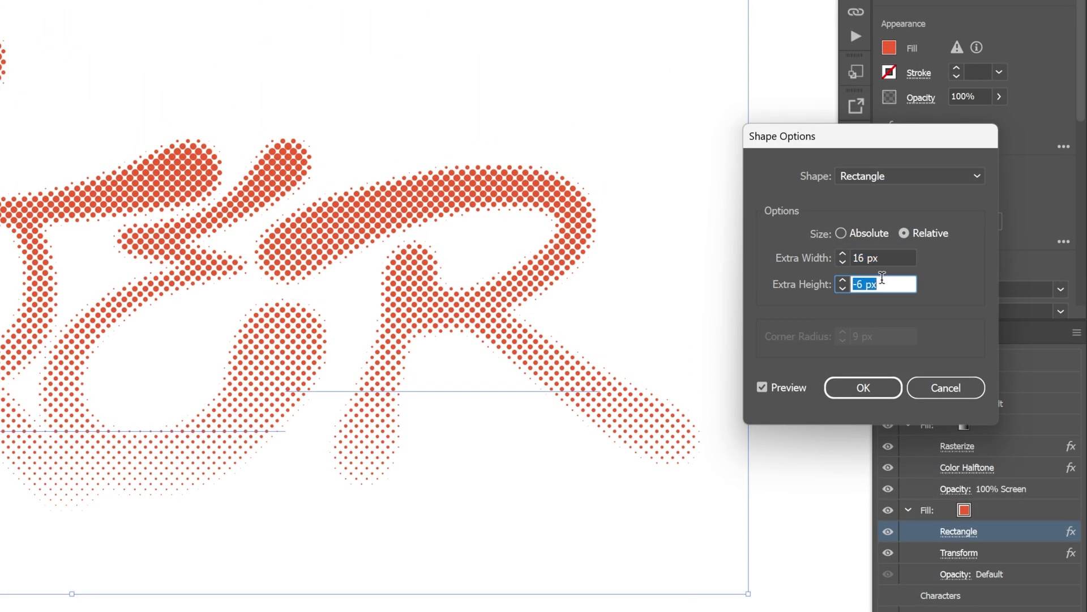
click(875, 389)
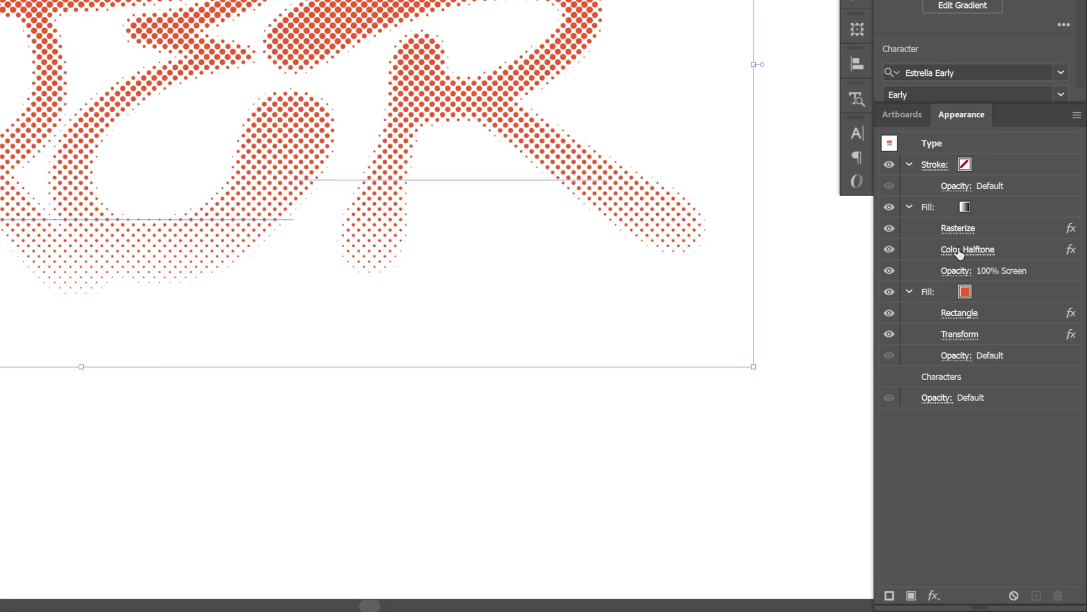
Apply Color Halftone with a 20-pixel max radius and channel angles 45/0/0/0 to PANTER
click(966, 253)
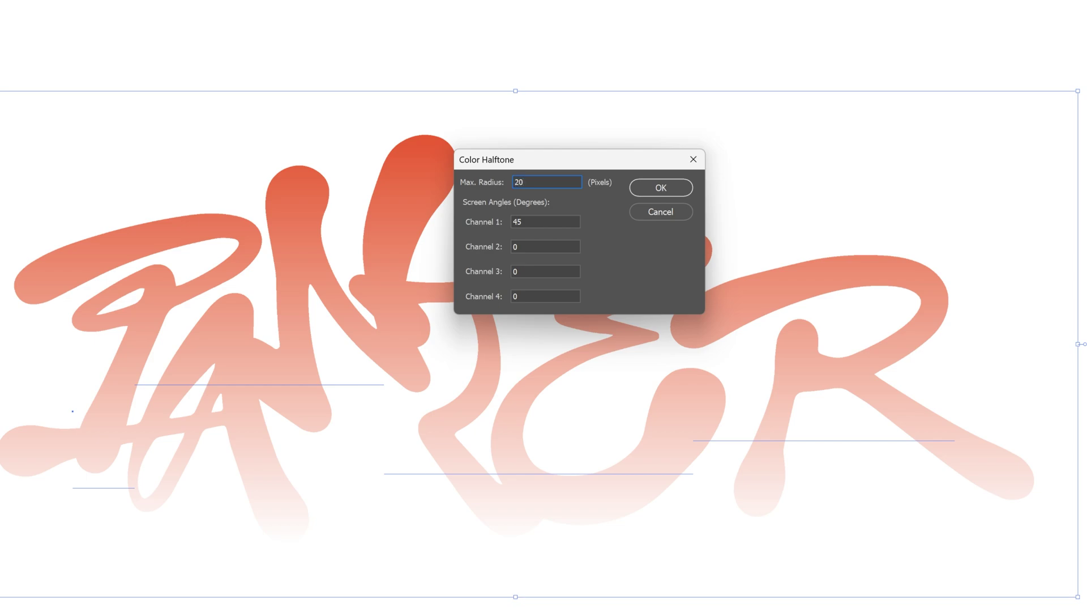
key(Return)
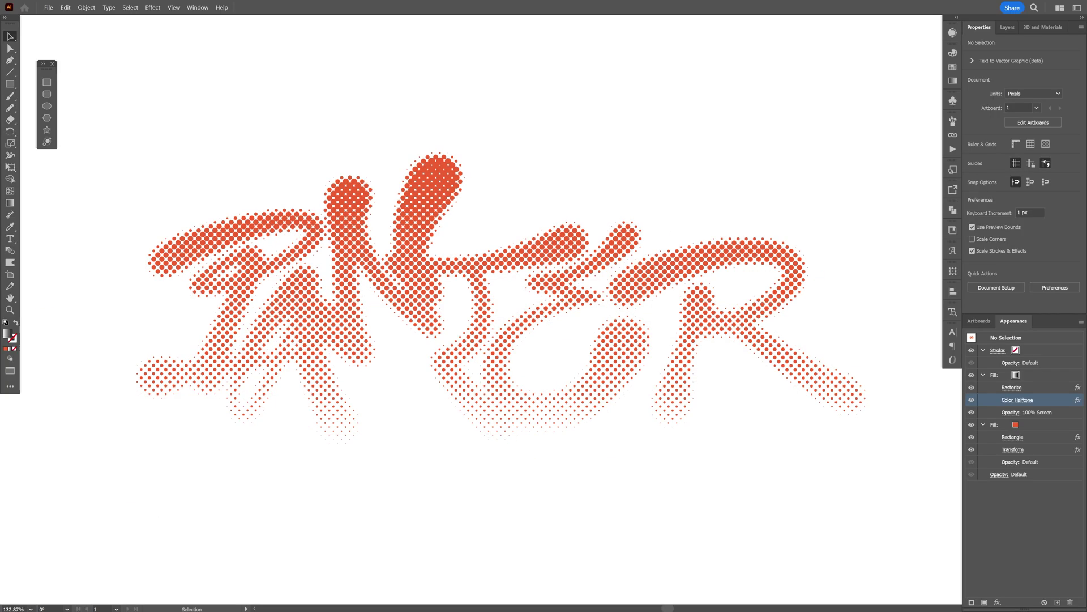